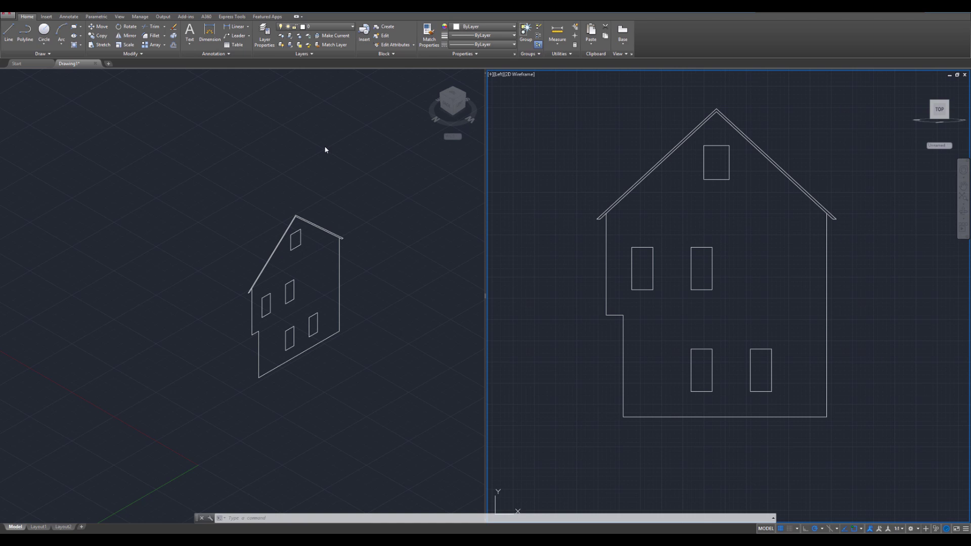
Review the viewport configuration list and the preset view options of both viewports
{"action": "left_click", "coordinate": [325, 149]}
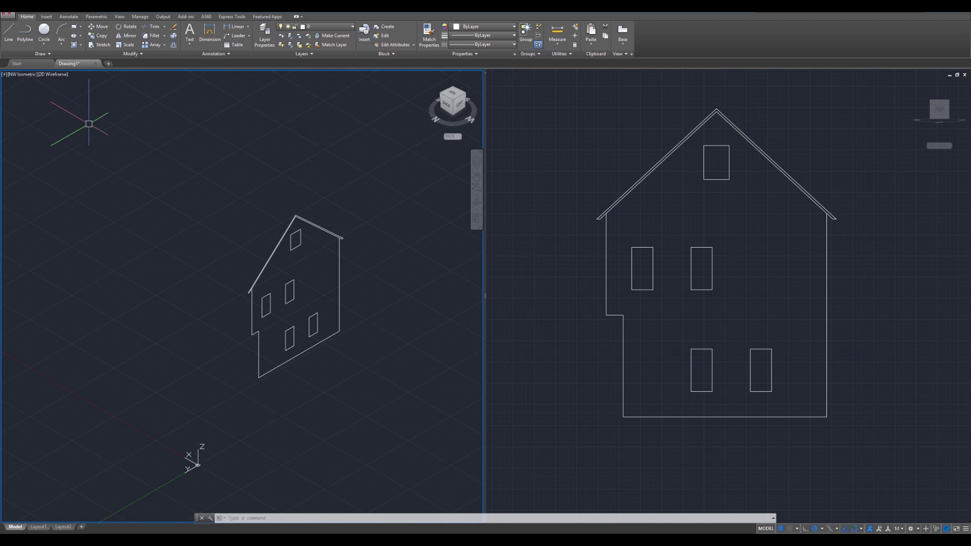
{"action": "left_click", "coordinate": [5, 76]}
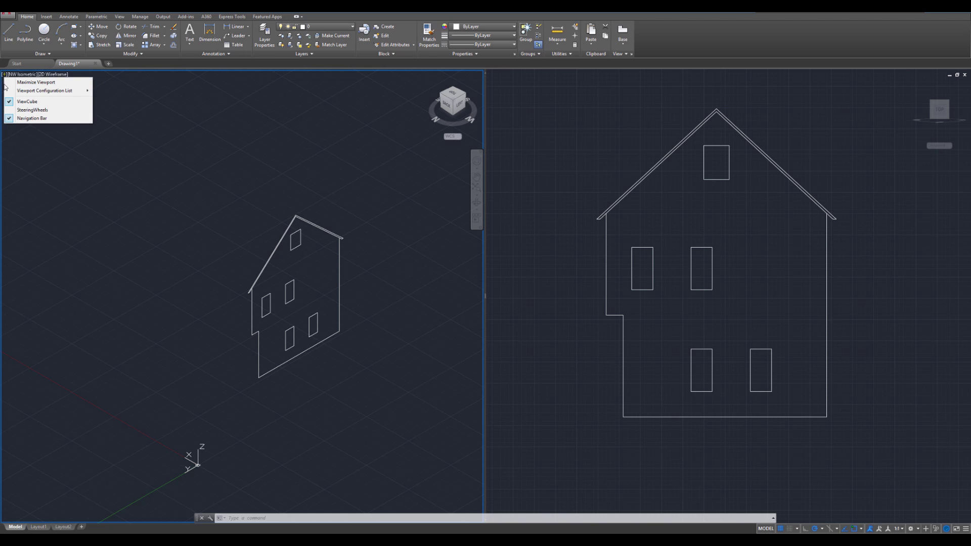
{"action": "mouse_move", "coordinate": [37, 91]}
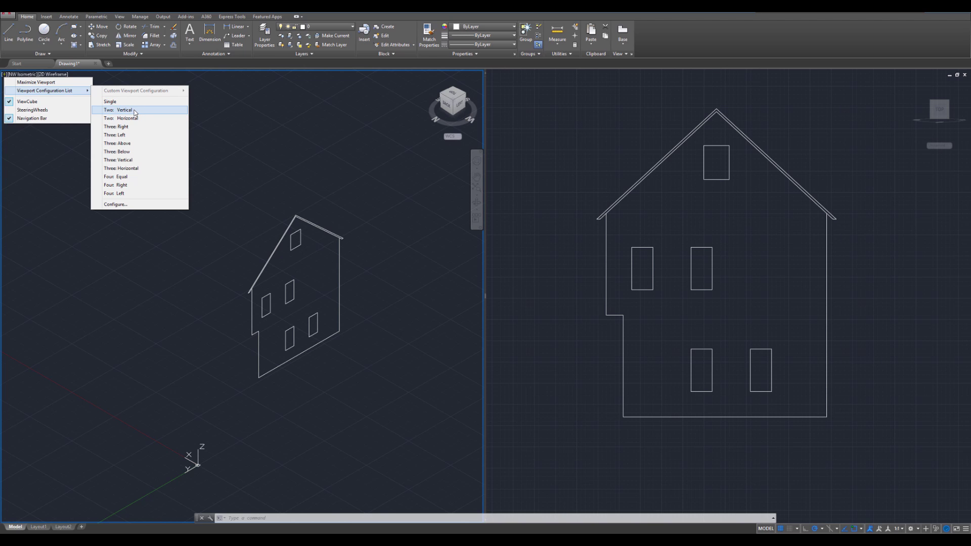
{"action": "left_click", "coordinate": [234, 110]}
{"action": "left_click", "coordinate": [94, 142]}
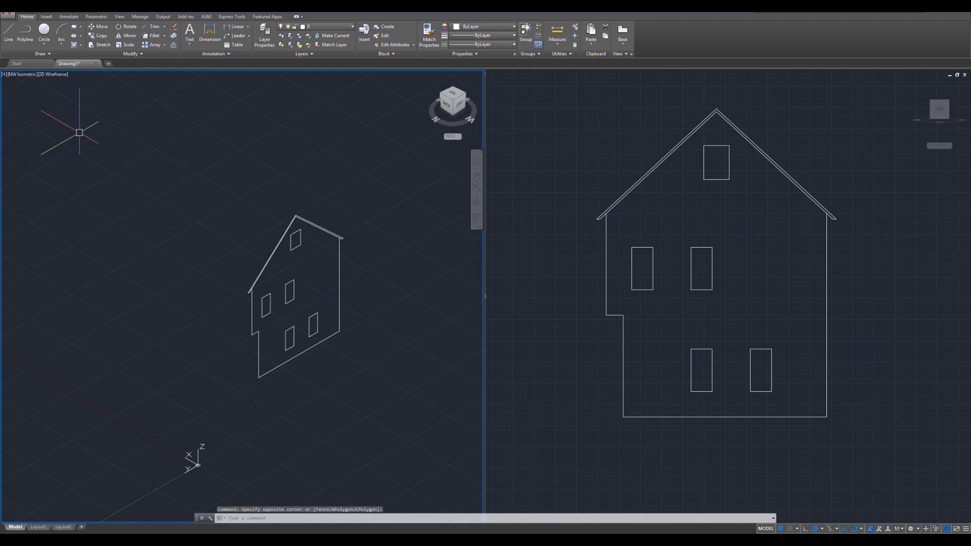
{"action": "left_click", "coordinate": [26, 76]}
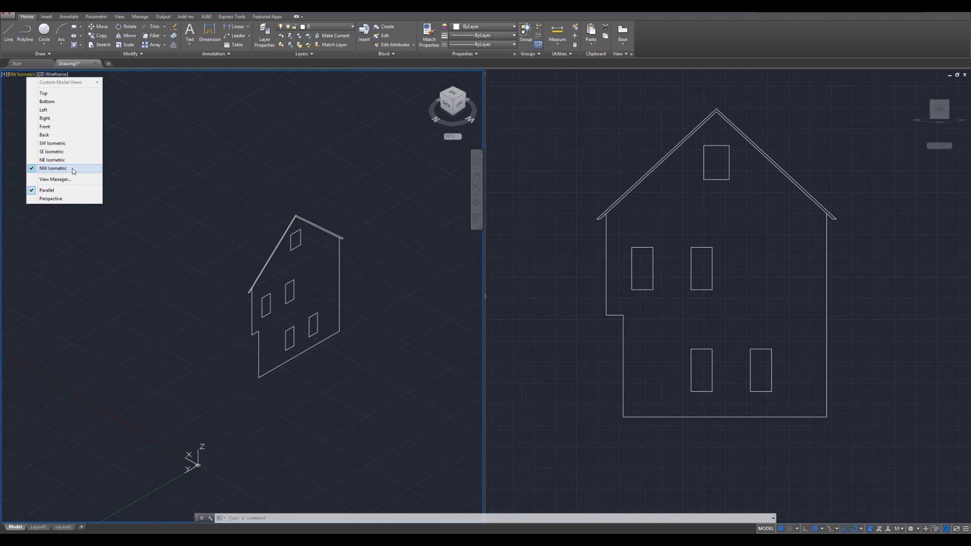
{"action": "left_click", "coordinate": [525, 105]}
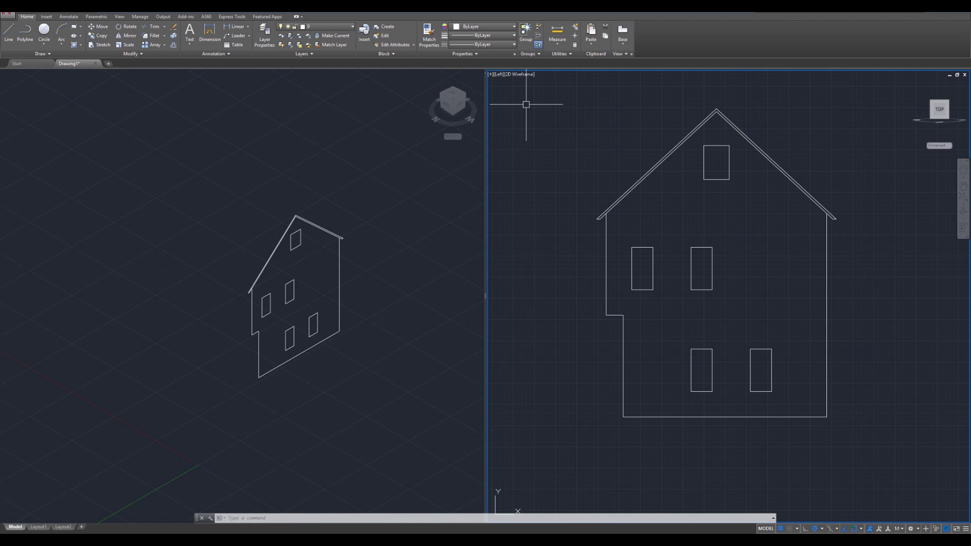
{"action": "left_click", "coordinate": [500, 76]}
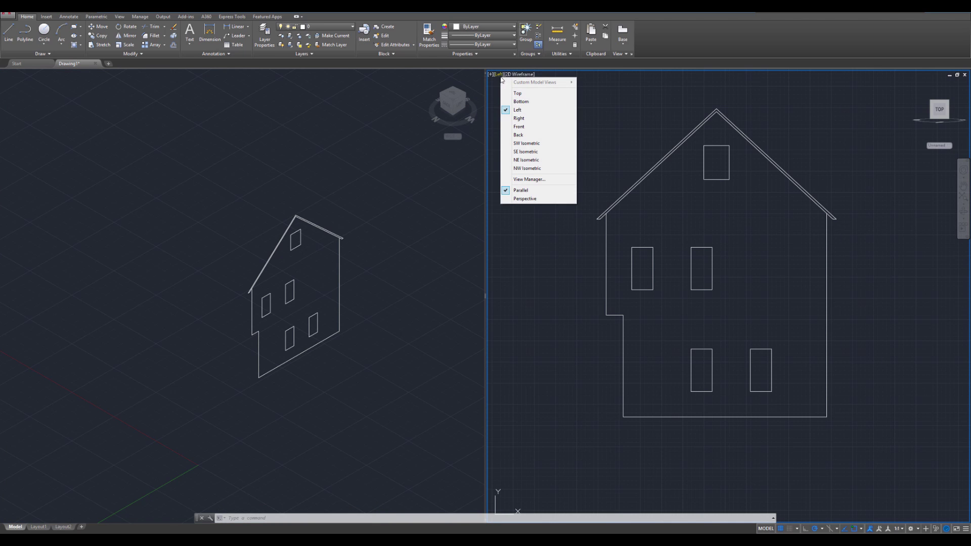
{"action": "left_click", "coordinate": [570, 110]}
{"action": "left_click", "coordinate": [640, 108]}
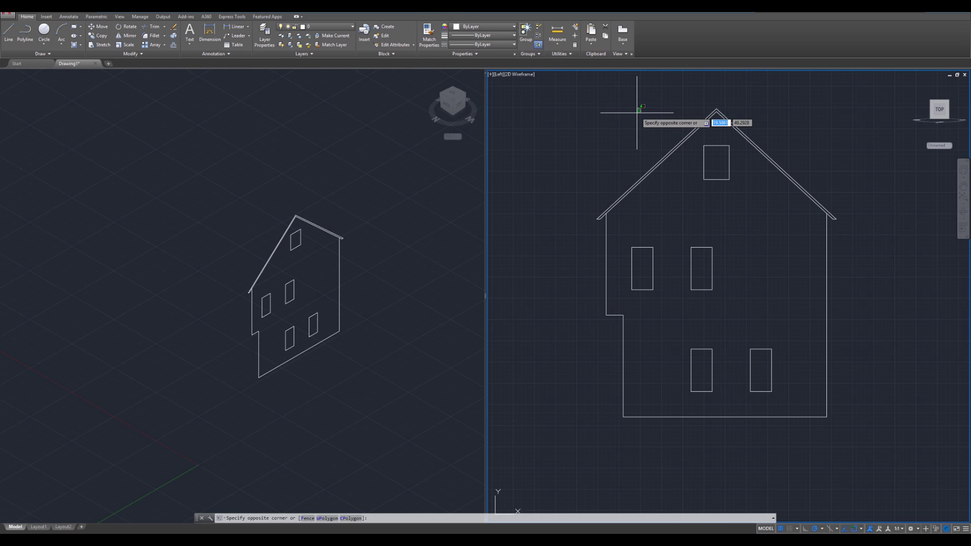
{"action": "left_click", "coordinate": [893, 86]}
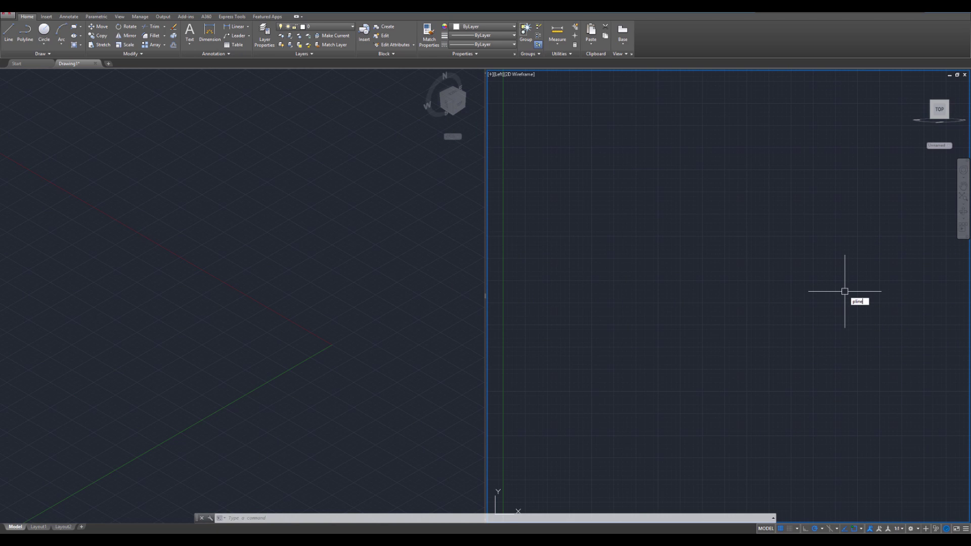
Draw a polyline in the Left view: 24 units left, 12 up, 2 left and 12 up
{"action": "key", "text": "Return"}
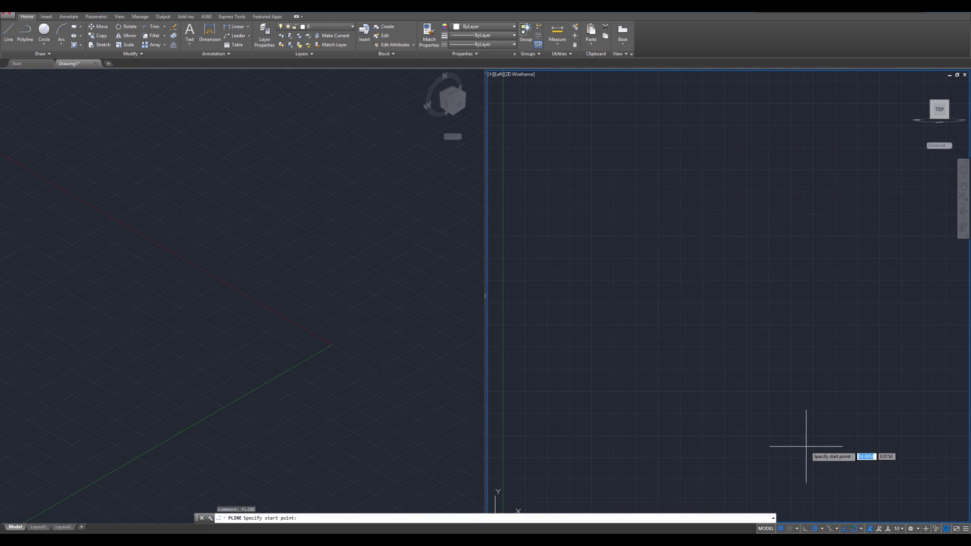
{"action": "left_click", "coordinate": [875, 404]}
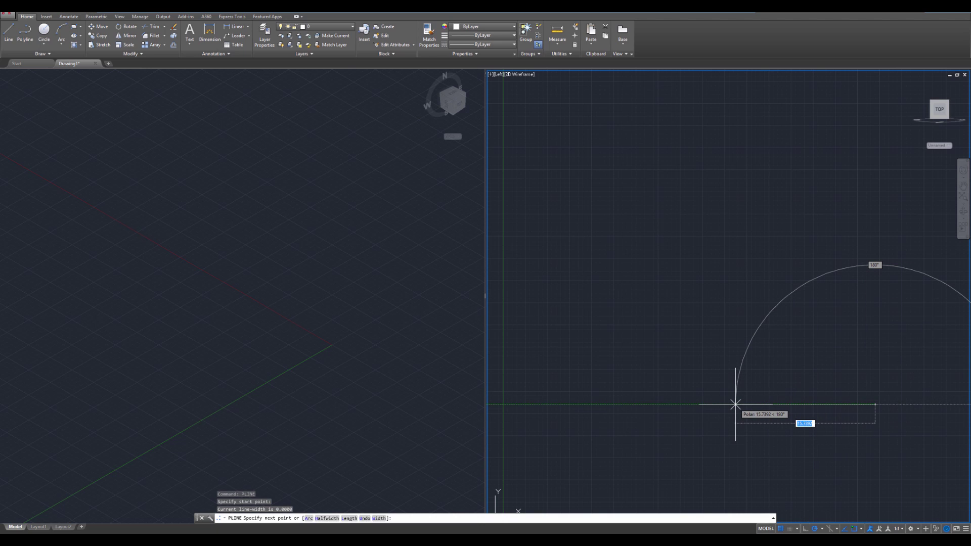
{"action": "type", "text": "24"}
{"action": "key", "text": "Return"}
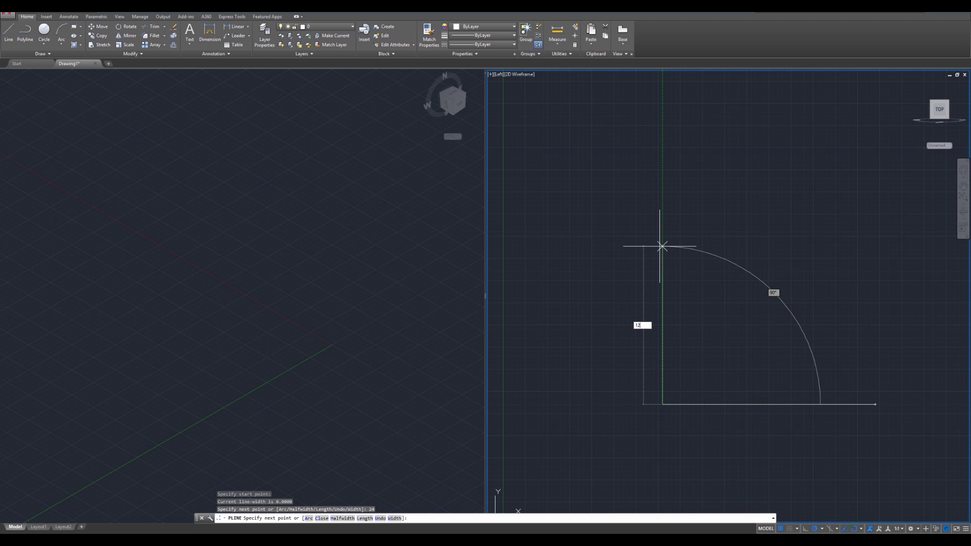
{"action": "key", "text": "Return"}
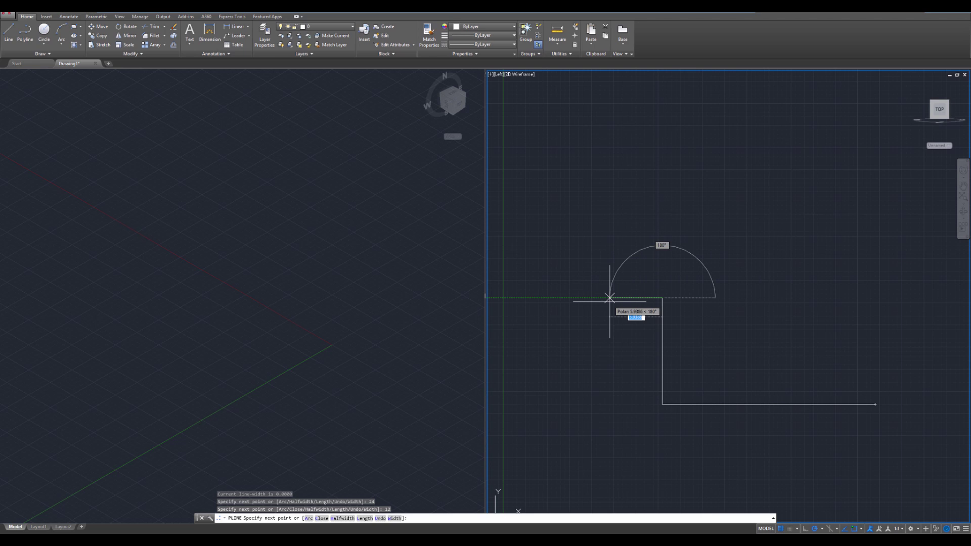
{"action": "key", "text": "Return"}
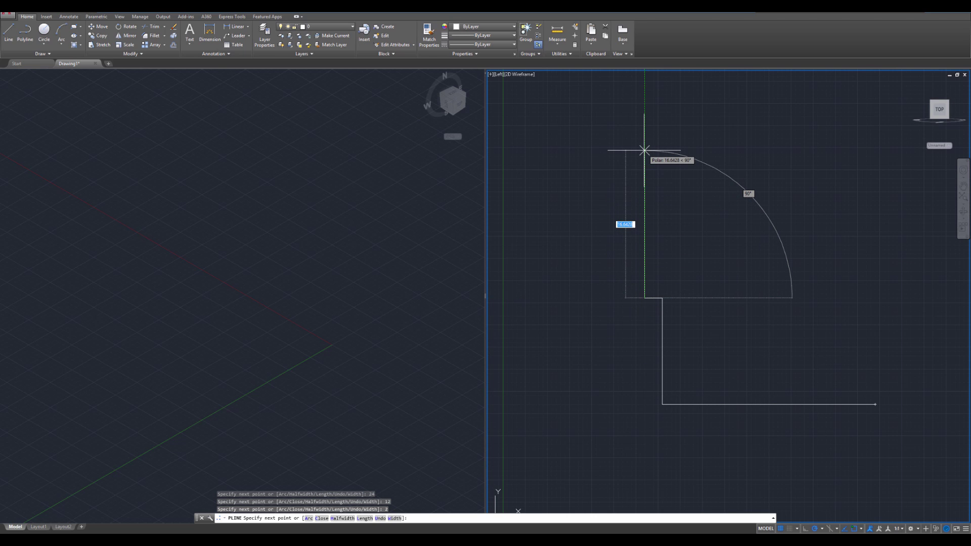
{"action": "type", "text": "1"}
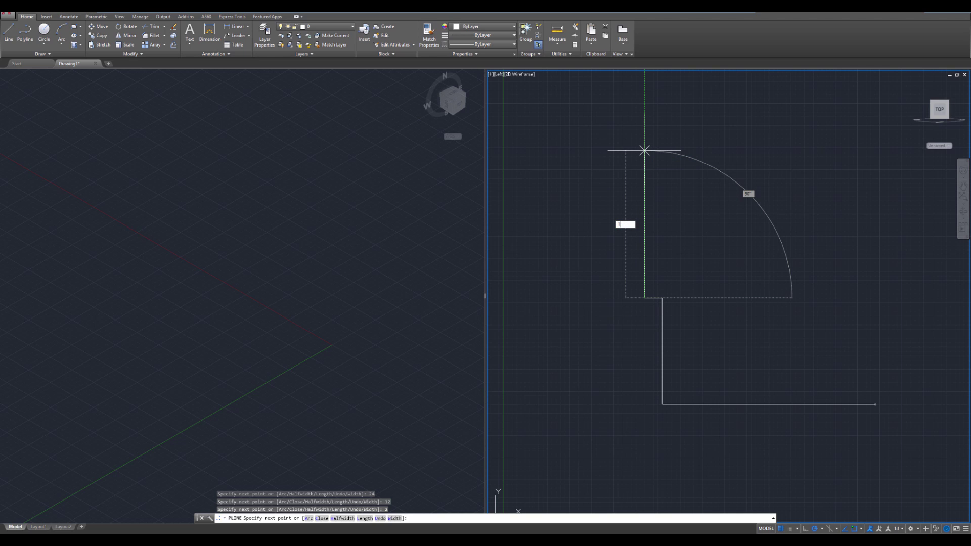
{"action": "type", "text": "2"}
{"action": "key", "text": "Return"}
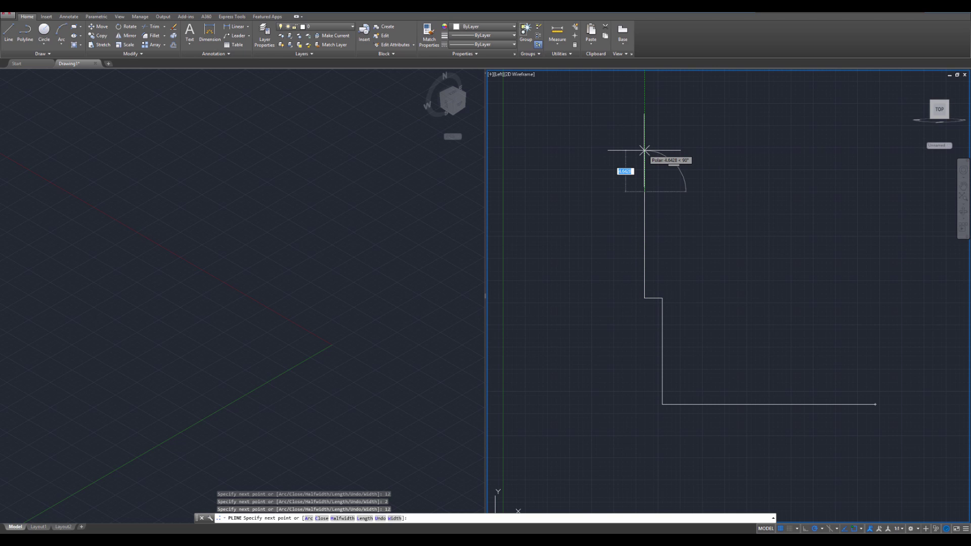
{"action": "key", "text": "Escape"}
{"action": "key", "text": "Escape"}
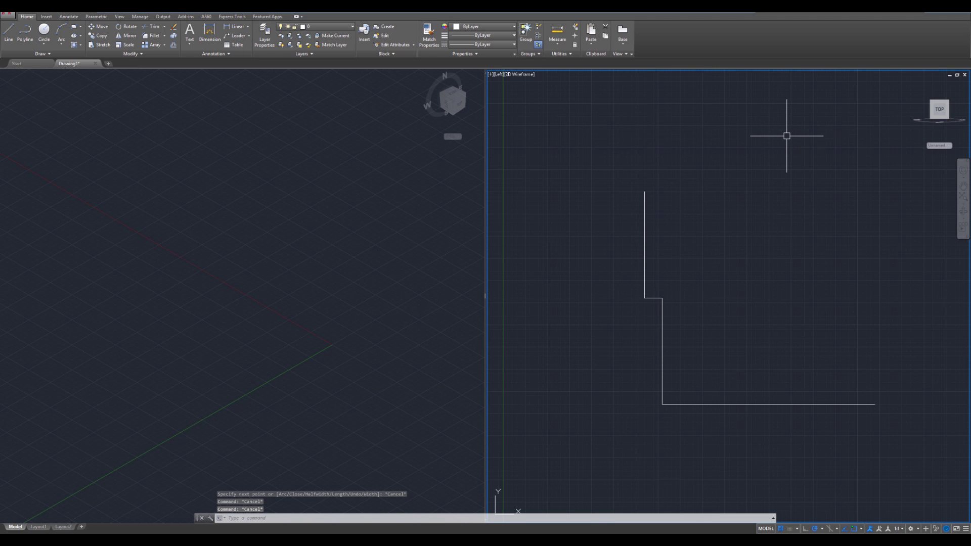
Draw a vertical line up from the base's right end to the height of the left wall's top
{"action": "key", "text": "Return"}
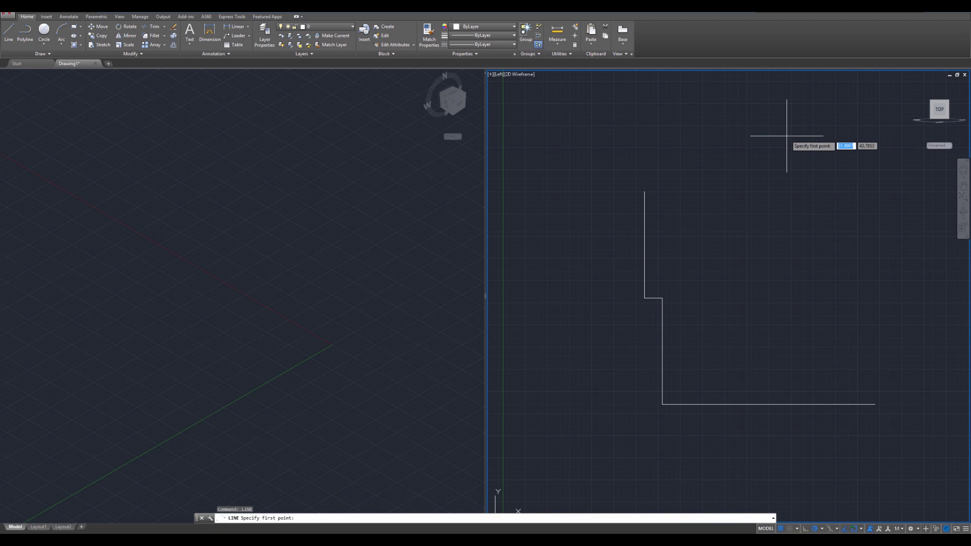
{"action": "left_click", "coordinate": [875, 405]}
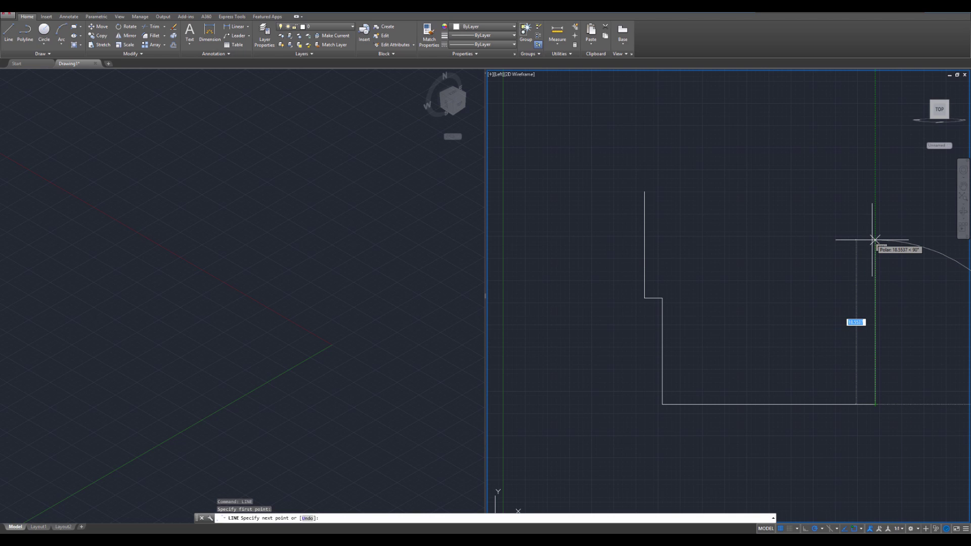
{"action": "key", "text": "Return"}
{"action": "key", "text": "Escape"}
{"action": "key", "text": "Escape"}
{"action": "key", "text": "Escape"}
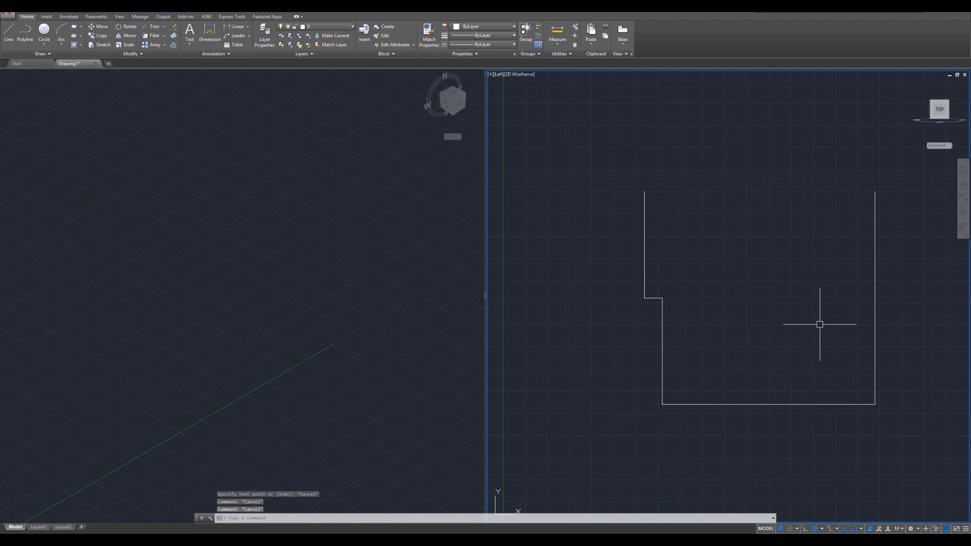
Draw a 36-unit vertical line upward from a point on the house's base line, between the two walls
{"action": "type", "text": "line"}
{"action": "key", "text": "Return"}
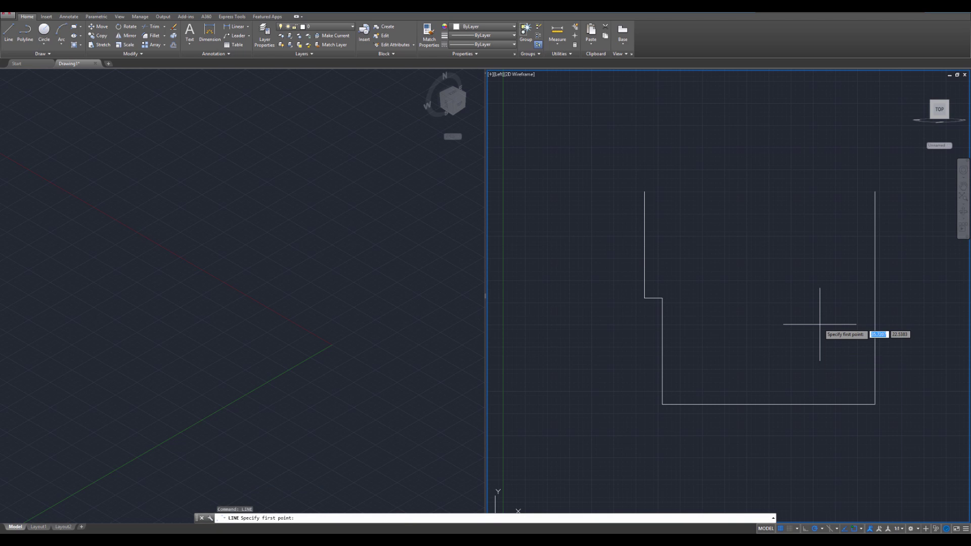
{"action": "left_click", "coordinate": [790, 404]}
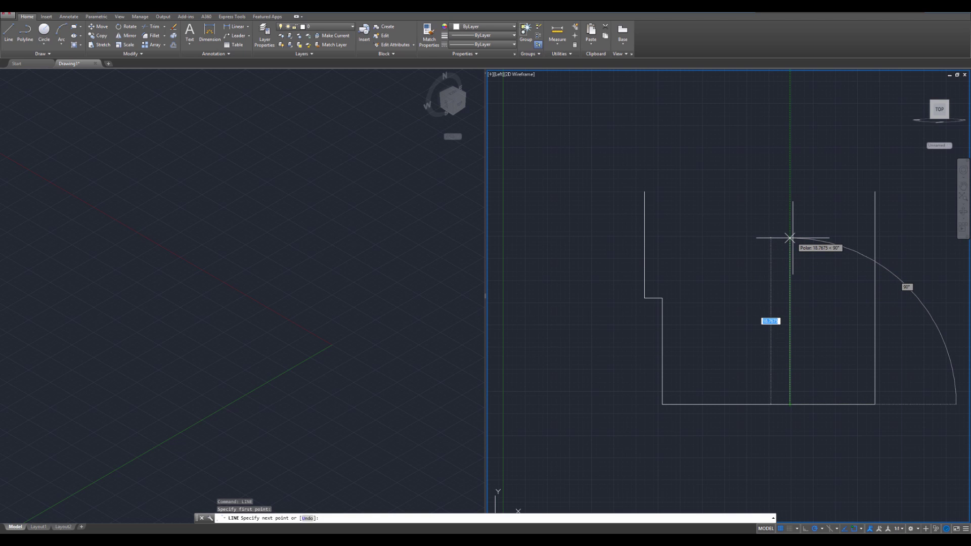
{"action": "type", "text": "36"}
{"action": "key", "text": "Return"}
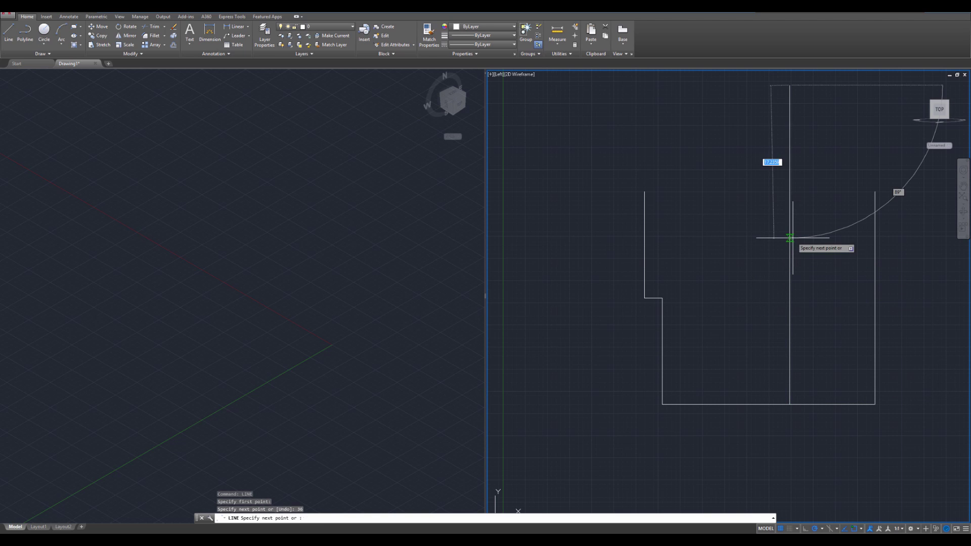
{"action": "key", "text": "Escape"}
{"action": "key", "text": "Escape"}
{"action": "key", "text": "Escape"}
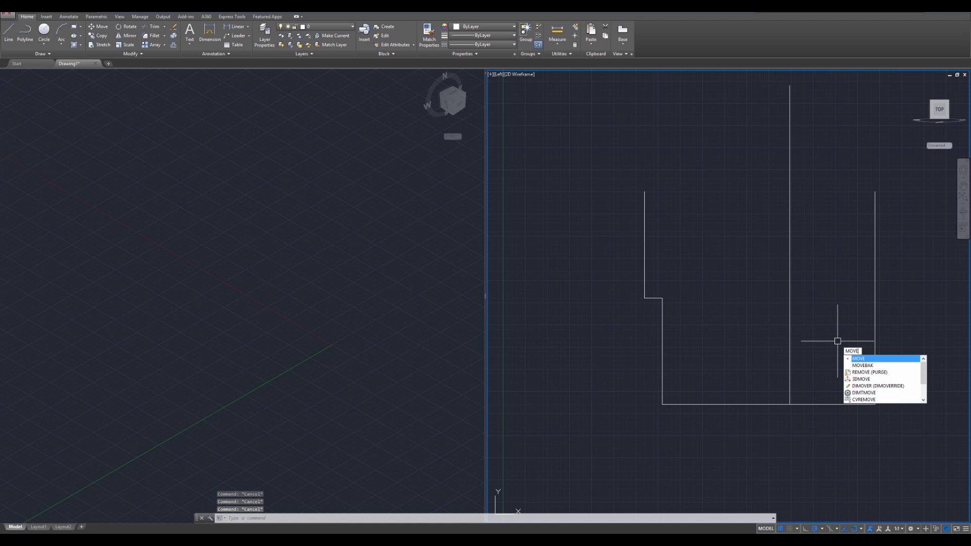
Move the 36-unit vertical line by its lower end onto the right end of the base line
{"action": "key", "text": "Return"}
{"action": "left_click", "coordinate": [808, 364]}
{"action": "left_click", "coordinate": [753, 308]}
{"action": "key", "text": "Return"}
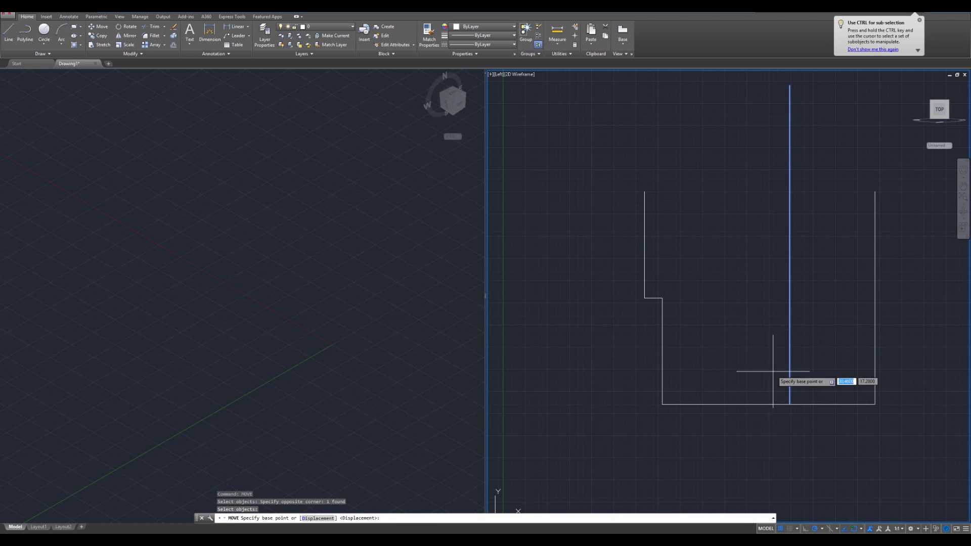
{"action": "left_click", "coordinate": [789, 404]}
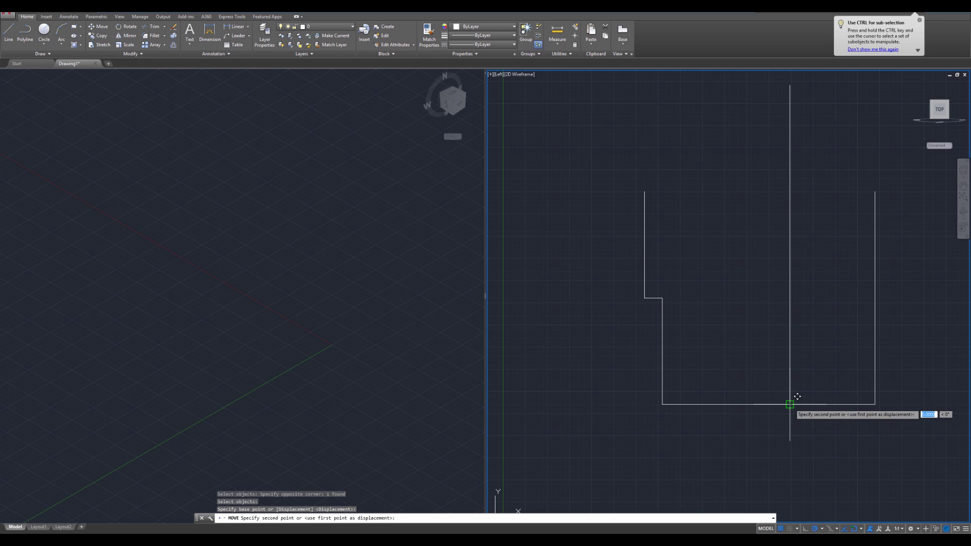
{"action": "left_click", "coordinate": [875, 404]}
{"action": "key", "text": "Escape"}
{"action": "key", "text": "Escape"}
{"action": "key", "text": "Escape"}
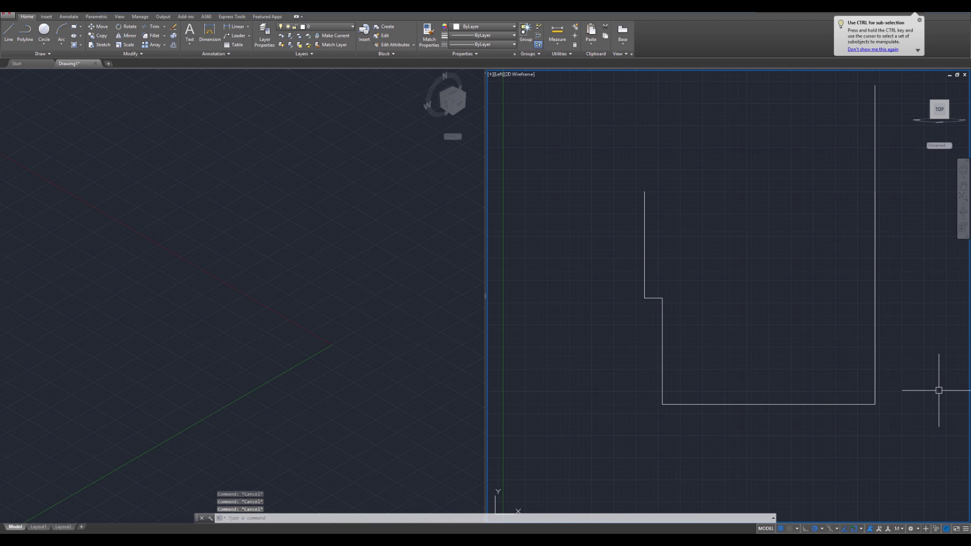
Move the 36-unit vertical line 13 units left along the base from the right corner
{"action": "right_click", "coordinate": [939, 393]}
{"action": "left_click", "coordinate": [956, 400]}
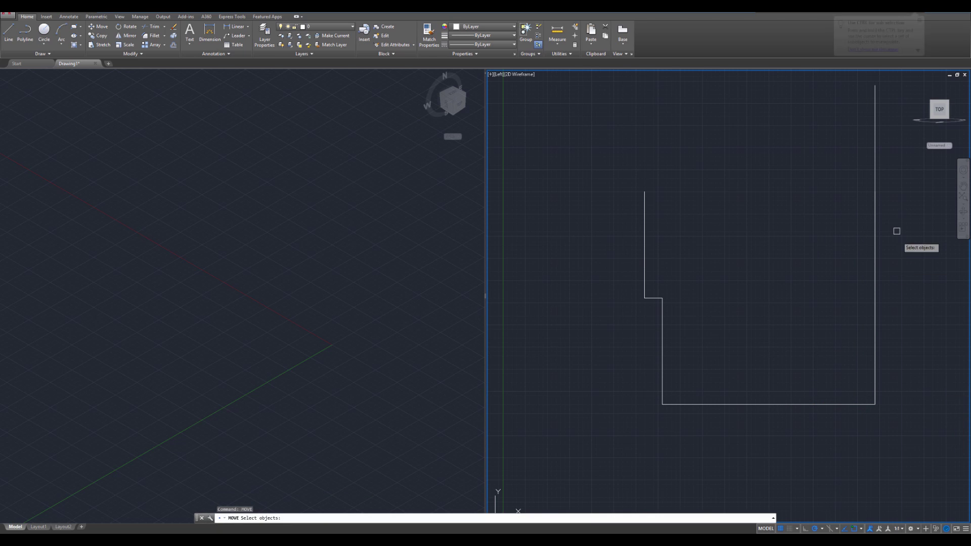
{"action": "left_click", "coordinate": [893, 173]}
{"action": "left_click", "coordinate": [804, 152]}
{"action": "key", "text": "Return"}
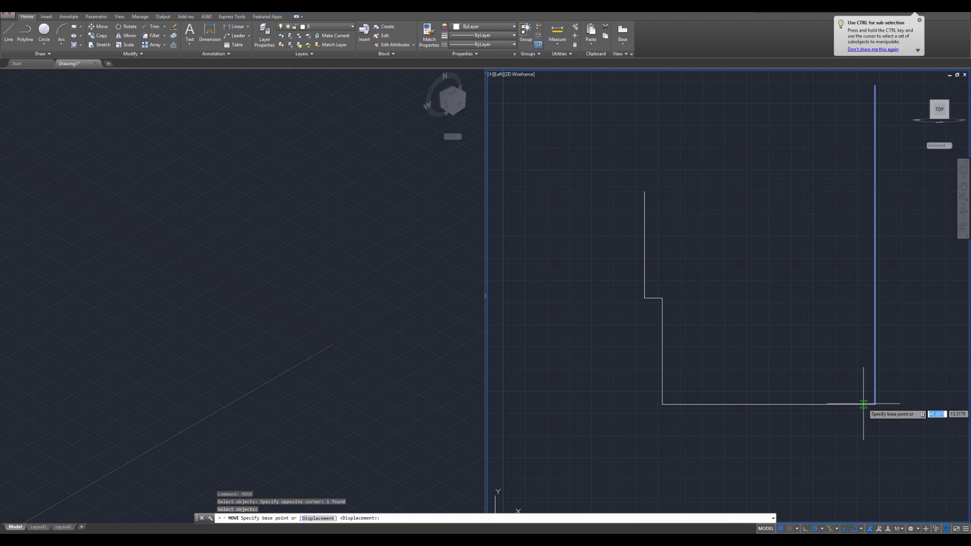
{"action": "left_click", "coordinate": [874, 404]}
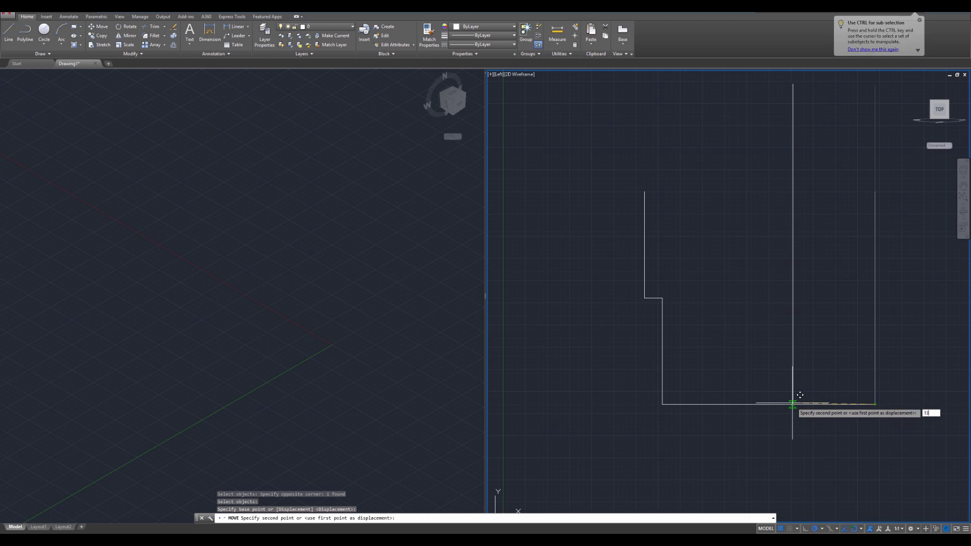
{"action": "type", "text": "13"}
{"action": "key", "text": "Return"}
{"action": "key", "text": "Escape"}
{"action": "key", "text": "Escape"}
{"action": "key", "text": "Escape"}
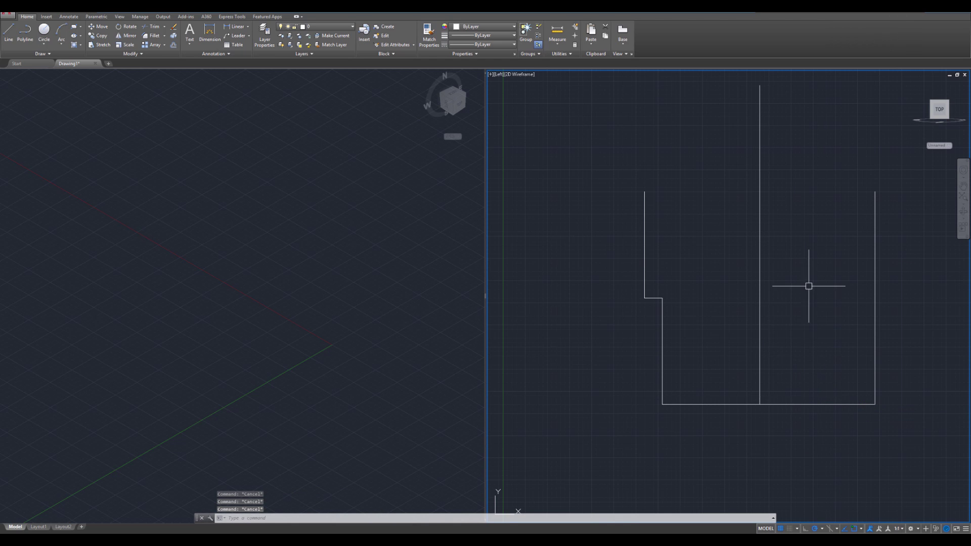
Draw the two sloping roof lines from the left wall's top to the centre line's upper end and down to the right wall's top
{"action": "mouse_move", "coordinate": [809, 284]}
{"action": "middle_mouse_down"}
{"action": "mouse_move", "coordinate": [711, 283]}
{"action": "mouse_move", "coordinate": [735, 276]}
{"action": "middle_mouse_up"}
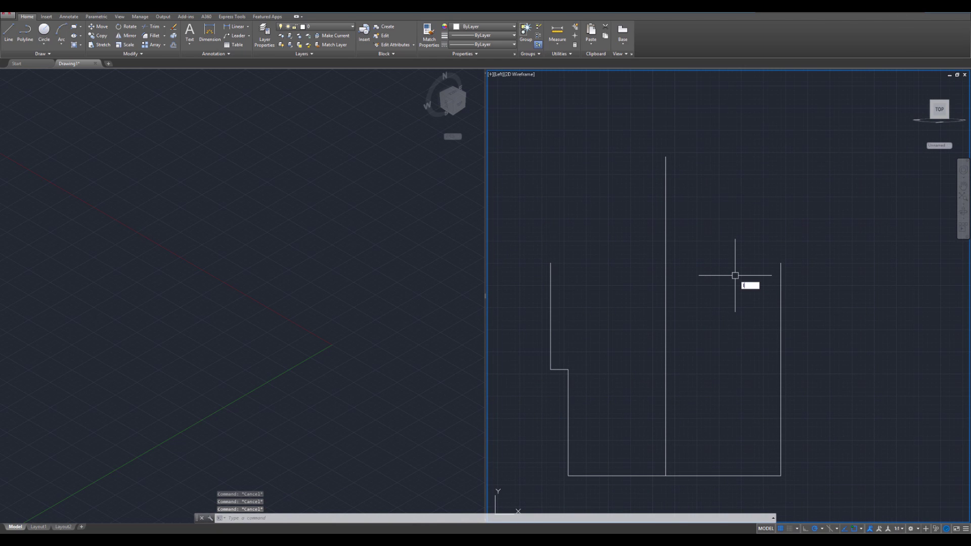
{"action": "key", "text": "Return"}
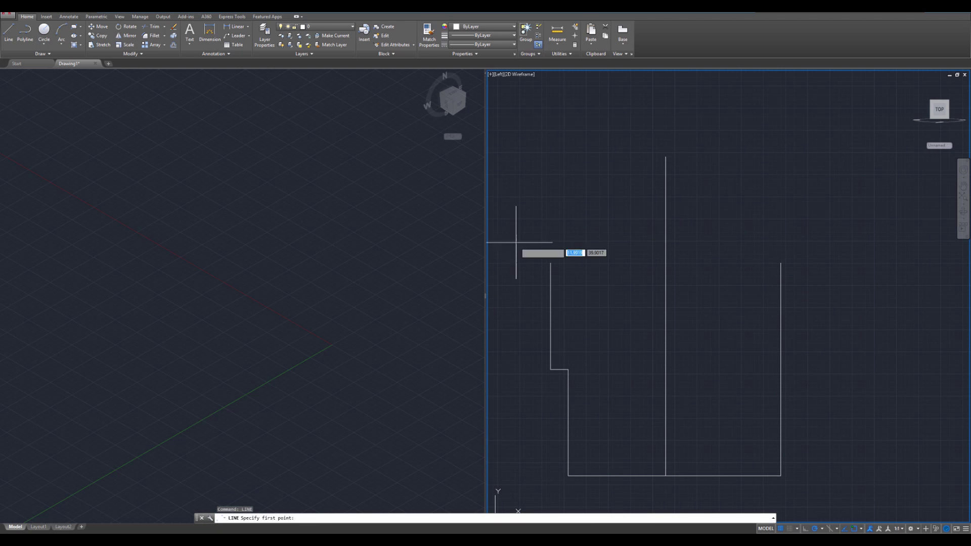
{"action": "left_click", "coordinate": [550, 263]}
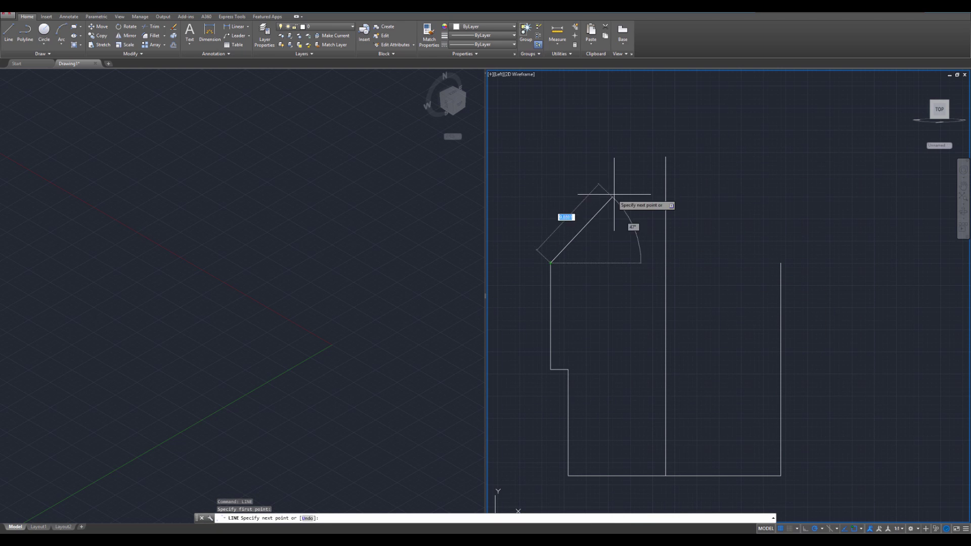
{"action": "left_click", "coordinate": [666, 157]}
{"action": "left_click", "coordinate": [780, 263]}
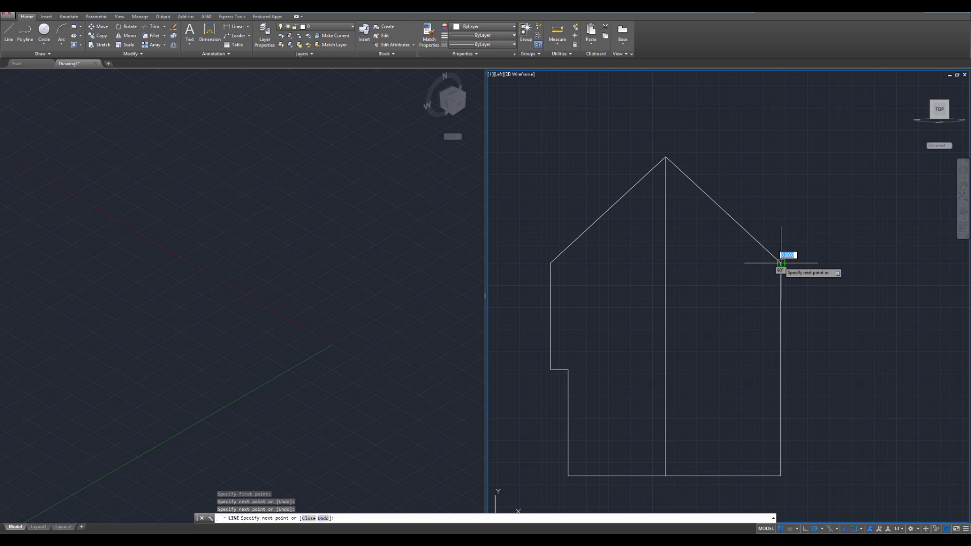
Finish the roof lines and bring the whole house outline into view in the NW Isometric viewport
{"action": "key", "text": "Escape"}
{"action": "key", "text": "Escape"}
{"action": "key", "text": "Escape"}
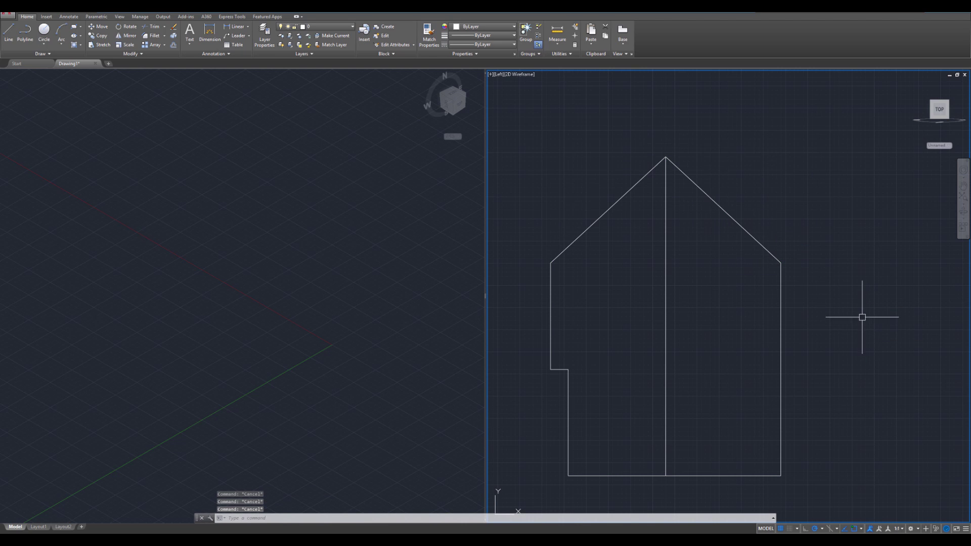
{"action": "middle_click_drag", "start_coordinate": [861, 315], "coordinate": [876, 282]}
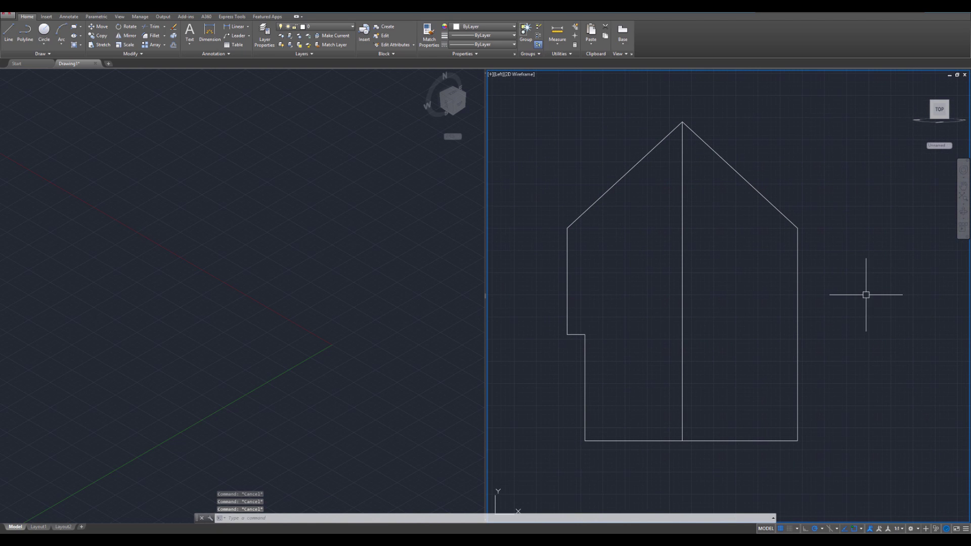
{"action": "left_click", "coordinate": [357, 249]}
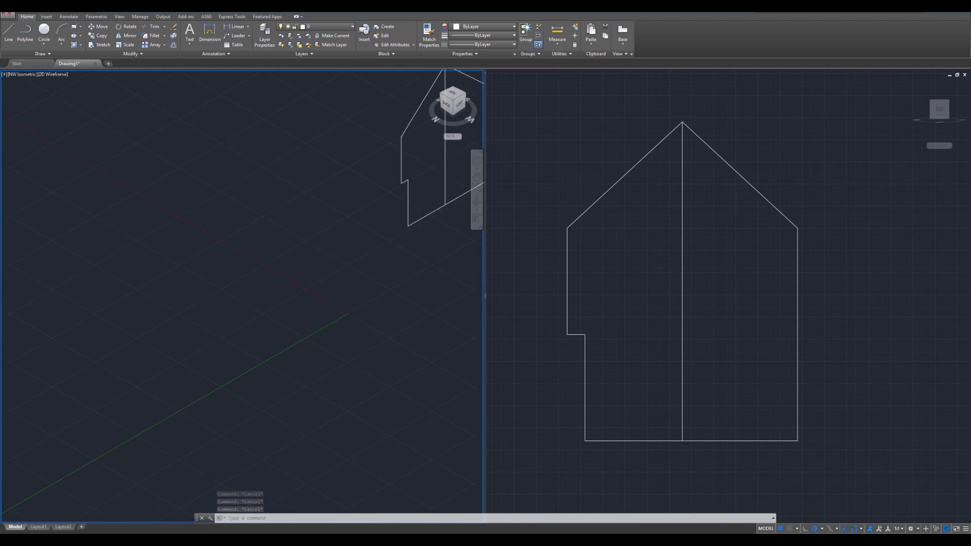
{"action": "scroll", "coordinate": [359, 298], "scroll_direction": "down", "scroll_amount": 5}
{"action": "scroll", "coordinate": [383, 238], "scroll_direction": "up", "scroll_amount": 5}
{"action": "middle_click_drag", "start_coordinate": [386, 238], "coordinate": [282, 283]}
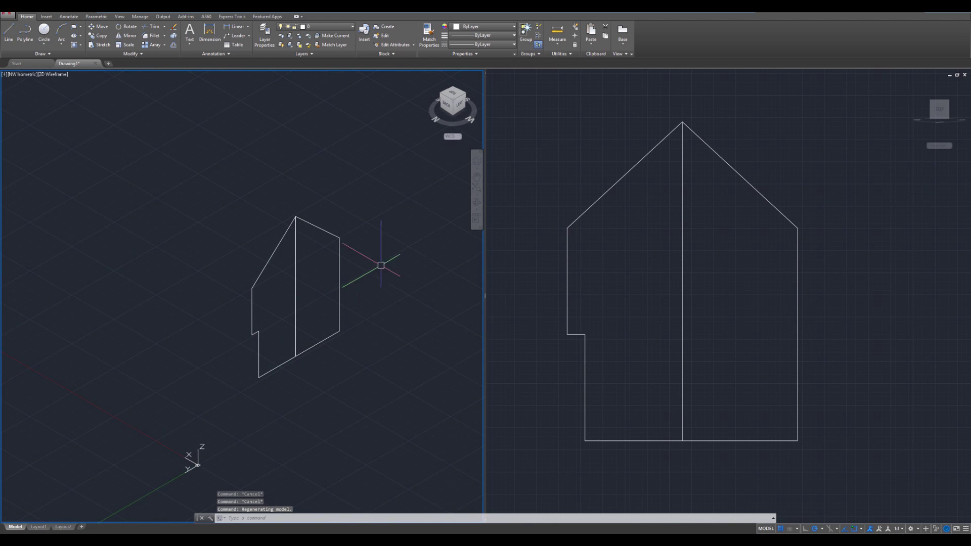
{"action": "key", "text": "Escape"}
{"action": "key", "text": "Escape"}
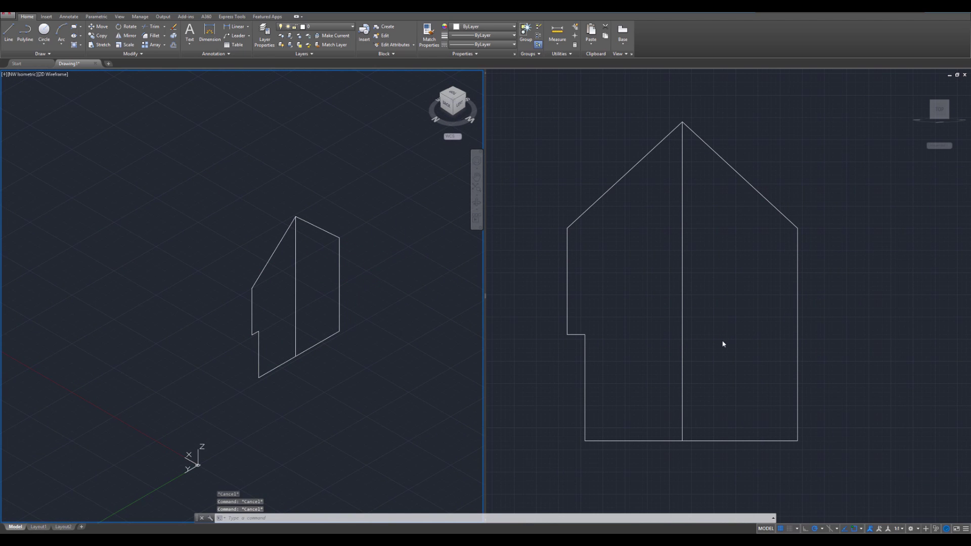
Erase the vertical centre line of the house in the Left viewport
{"action": "left_click", "coordinate": [687, 346]}
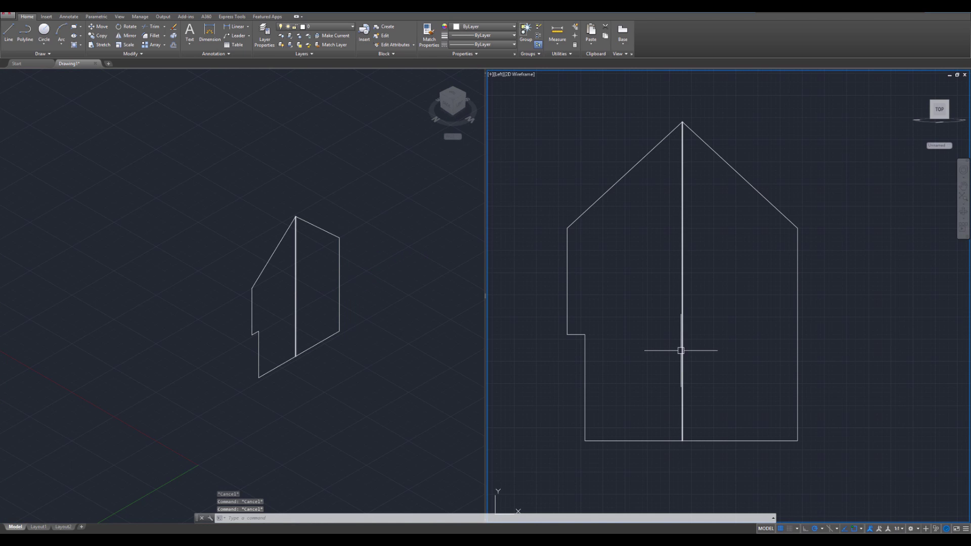
{"action": "left_click", "coordinate": [682, 349]}
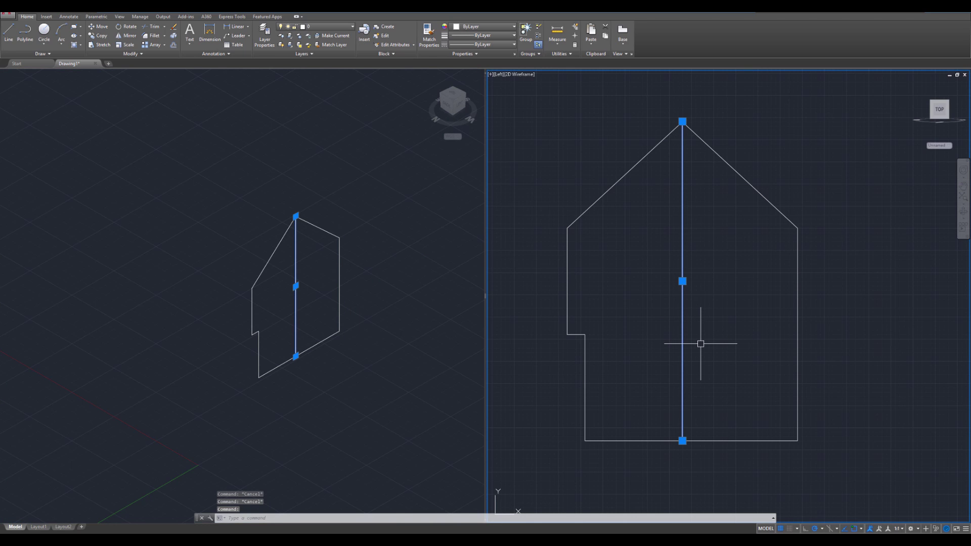
{"action": "key", "text": "Delete"}
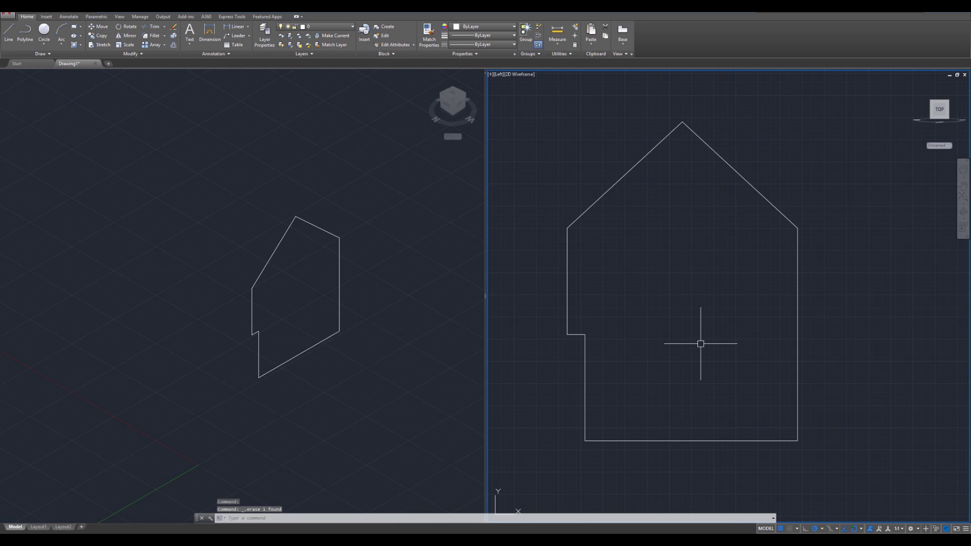
{"action": "key", "text": "ctrl+r"}
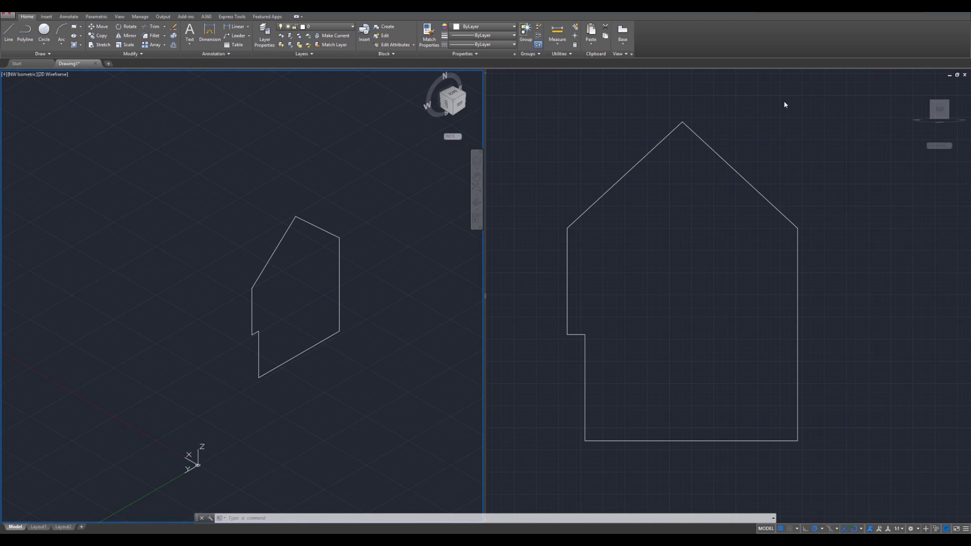
Lengthen the left roof slope by 1 unit past the left wall, along its own direction, in the Left viewport
{"action": "left_click", "coordinate": [580, 218]}
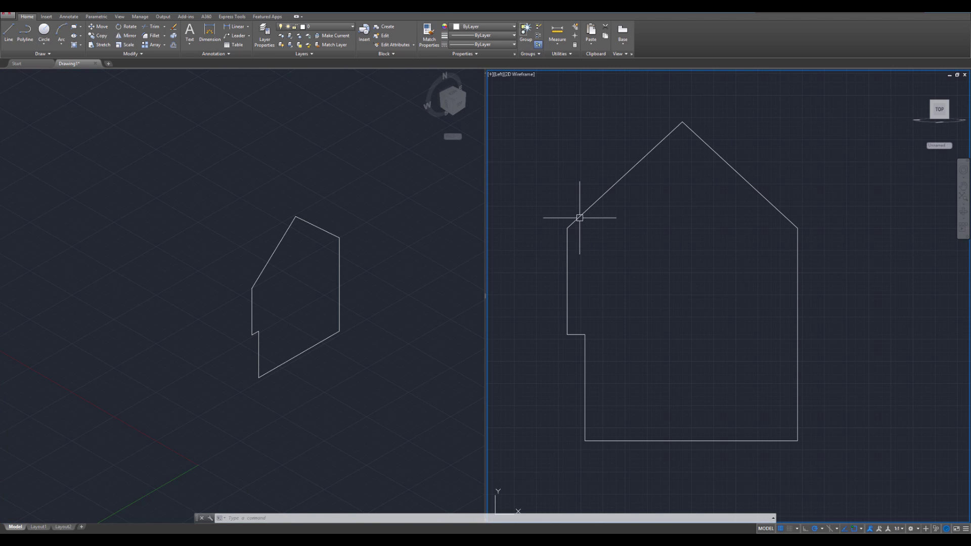
{"action": "left_click", "coordinate": [583, 215]}
{"action": "left_click", "coordinate": [567, 228]}
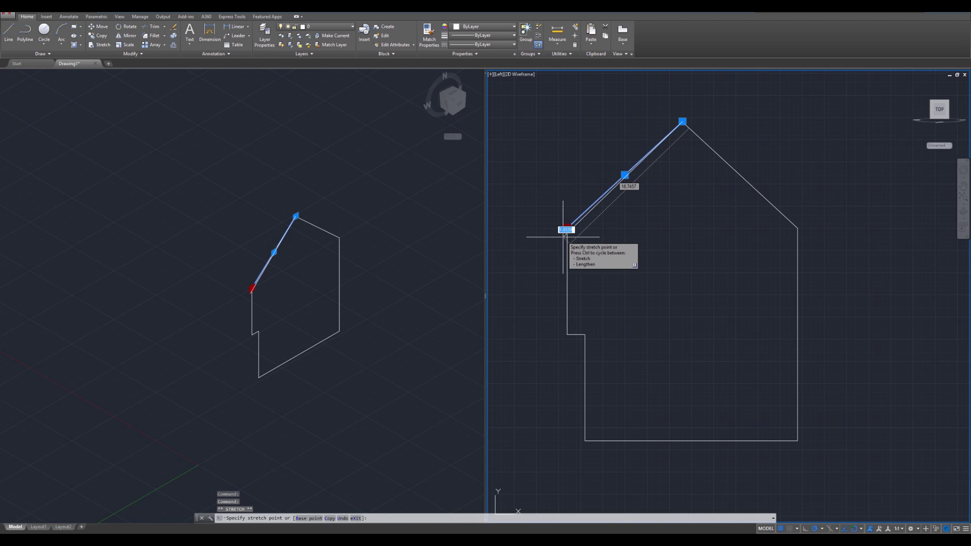
{"action": "type", "text": "1"}
{"action": "key", "text": "Return"}
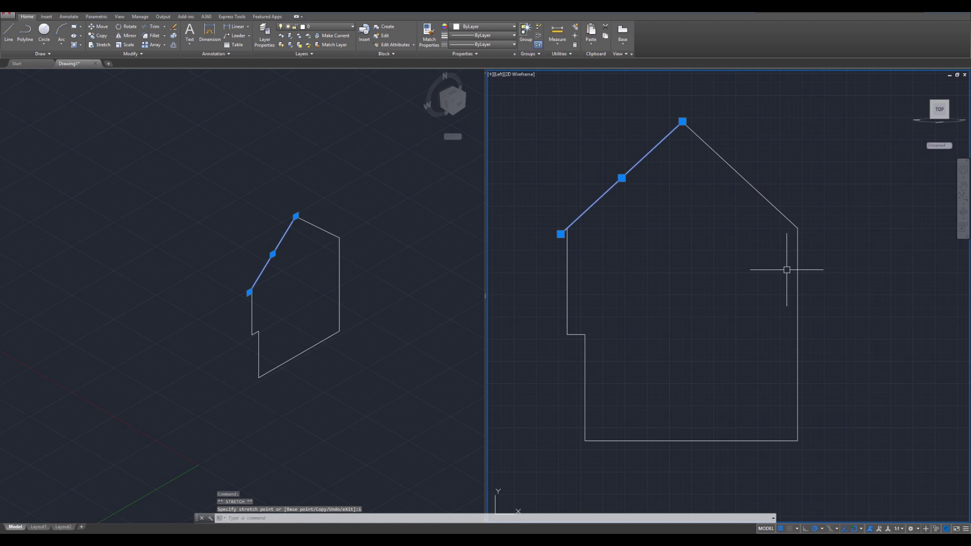
Lengthen the right roof slope by 1 unit past the right wall, along its own direction
{"action": "left_click", "coordinate": [785, 216]}
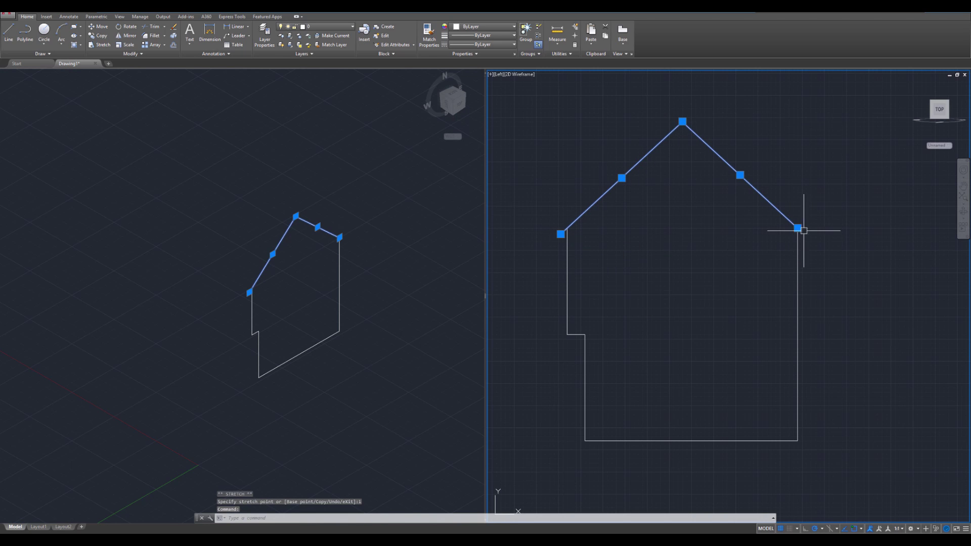
{"action": "left_click", "coordinate": [797, 228]}
{"action": "type", "text": "1"}
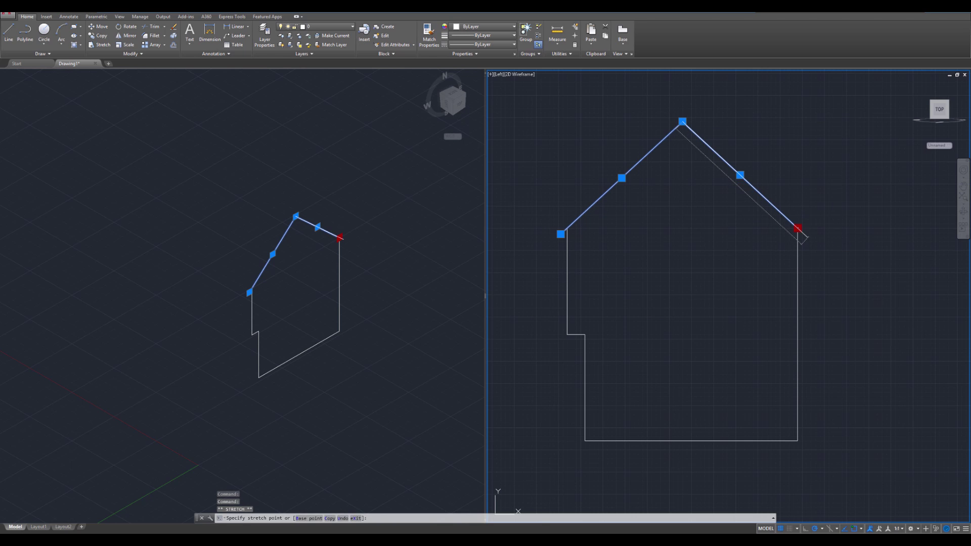
{"action": "key", "text": "Return"}
{"action": "key", "text": "Escape"}
{"action": "key", "text": "Escape"}
{"action": "key", "text": "Escape"}
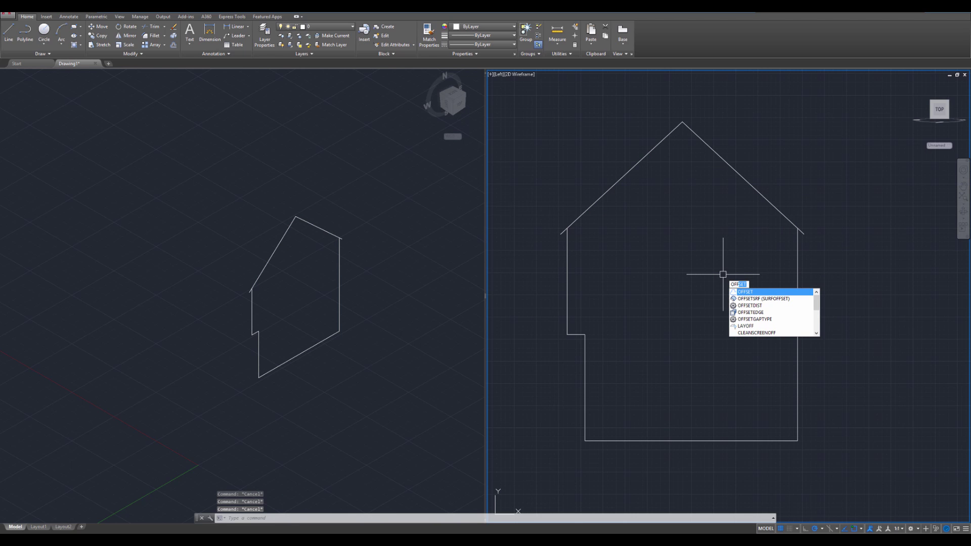
Offset the left roof slope outward by 3/12
{"action": "key", "text": "Return"}
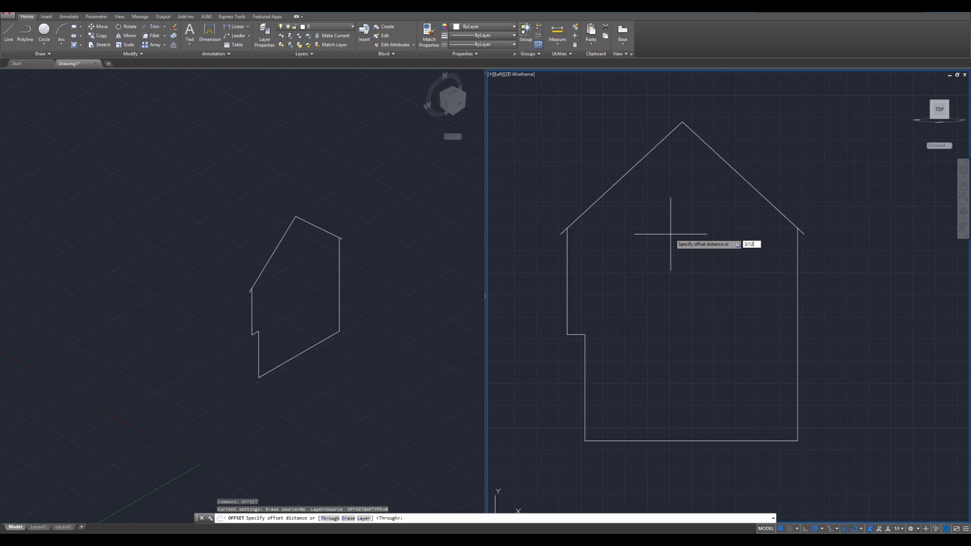
{"action": "type", "text": "3/12"}
{"action": "key", "text": "Return"}
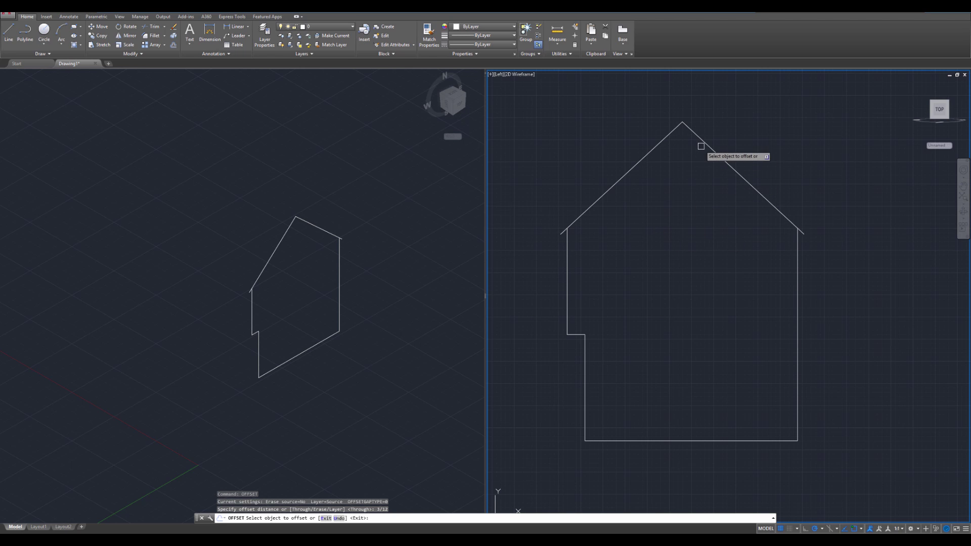
{"action": "left_click", "coordinate": [675, 128]}
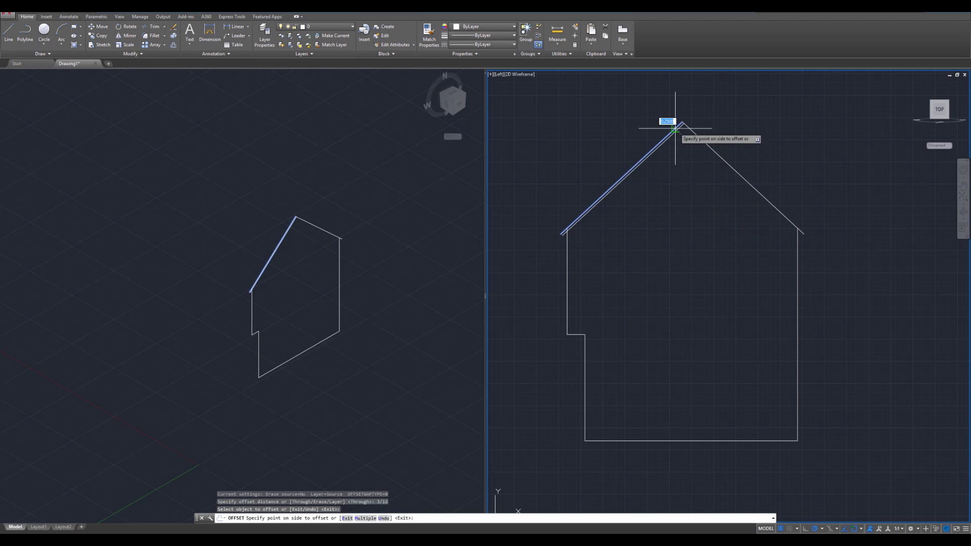
{"action": "left_click", "coordinate": [658, 115]}
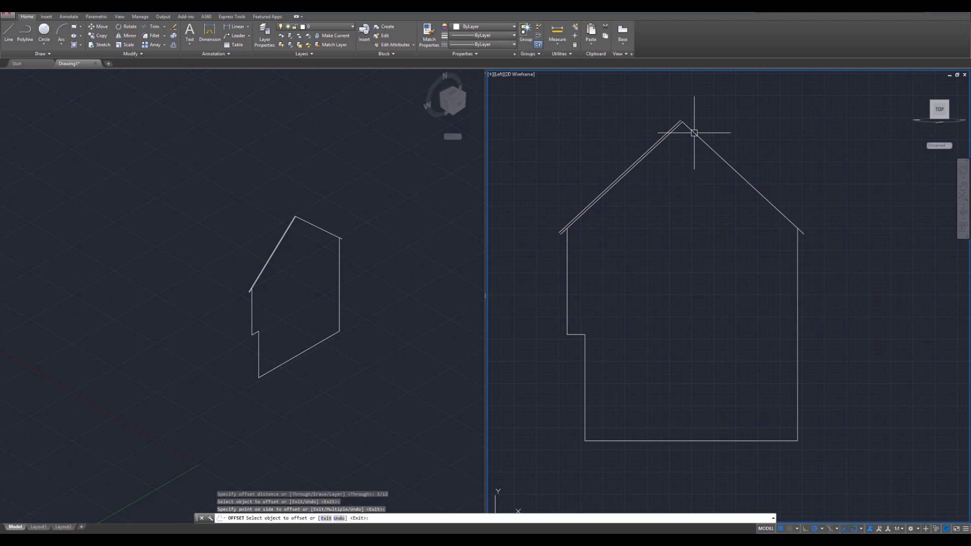
{"action": "key", "text": "Escape"}
{"action": "key", "text": "Escape"}
Offset the right roof slope outward by the same distance of 0.25
{"action": "type", "text": "off"}
{"action": "key", "text": "Return"}
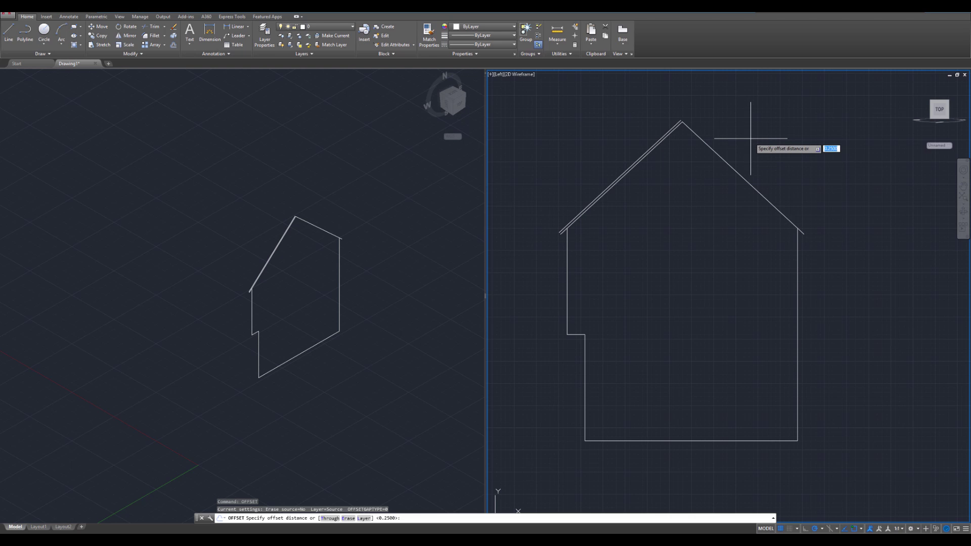
{"action": "key", "text": "Return"}
{"action": "left_click", "coordinate": [713, 150]}
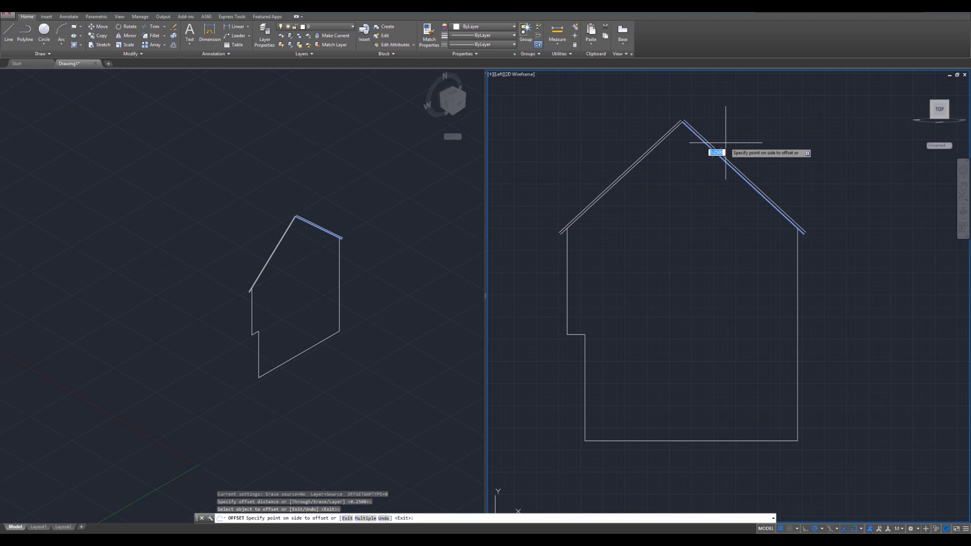
{"action": "left_click", "coordinate": [726, 143]}
{"action": "key", "text": "Escape"}
{"action": "key", "text": "Escape"}
{"action": "key", "text": "Escape"}
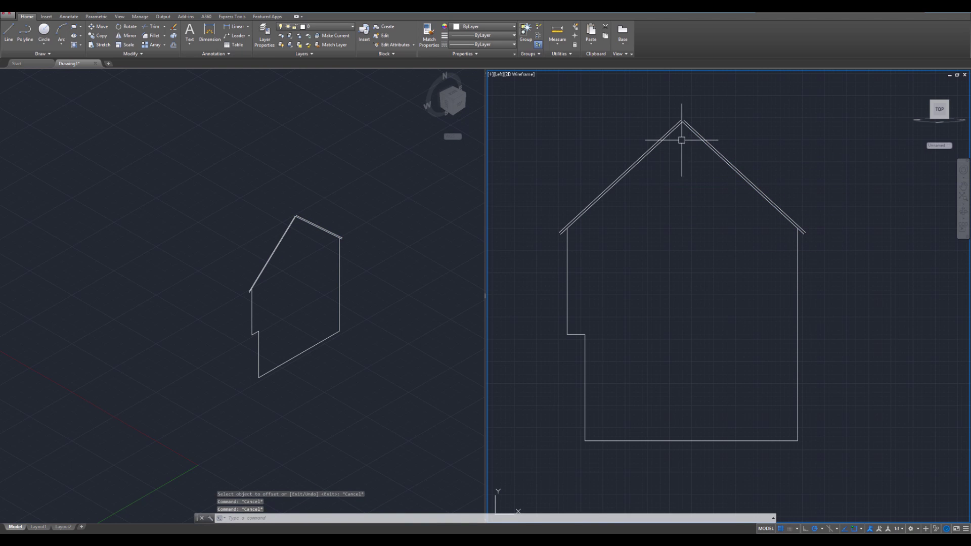
Extend the upper end of the outer left roof line along its slope to a point directly above the inner roof peak
{"action": "scroll", "coordinate": [685, 115], "scroll_direction": "up", "scroll_amount": 4}
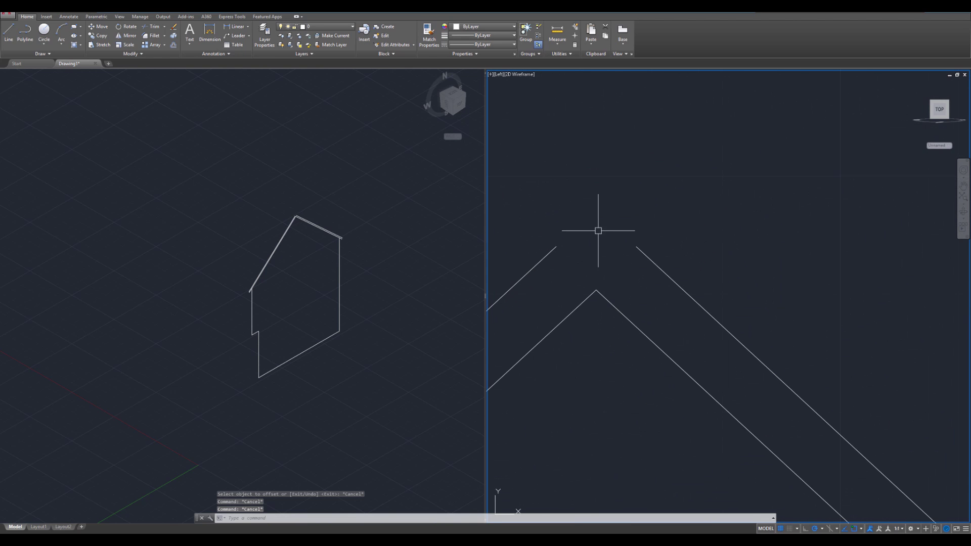
{"action": "left_click", "coordinate": [555, 247]}
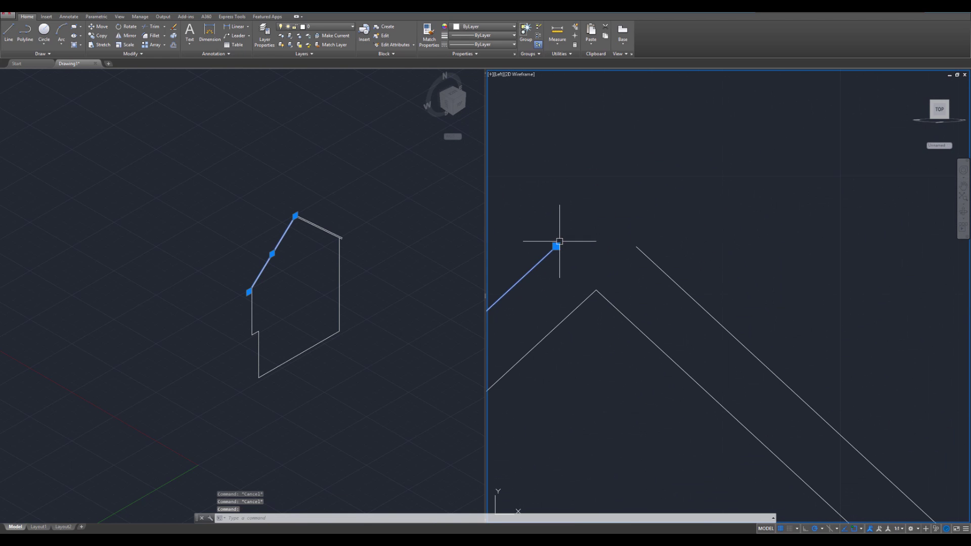
{"action": "left_click", "coordinate": [557, 245]}
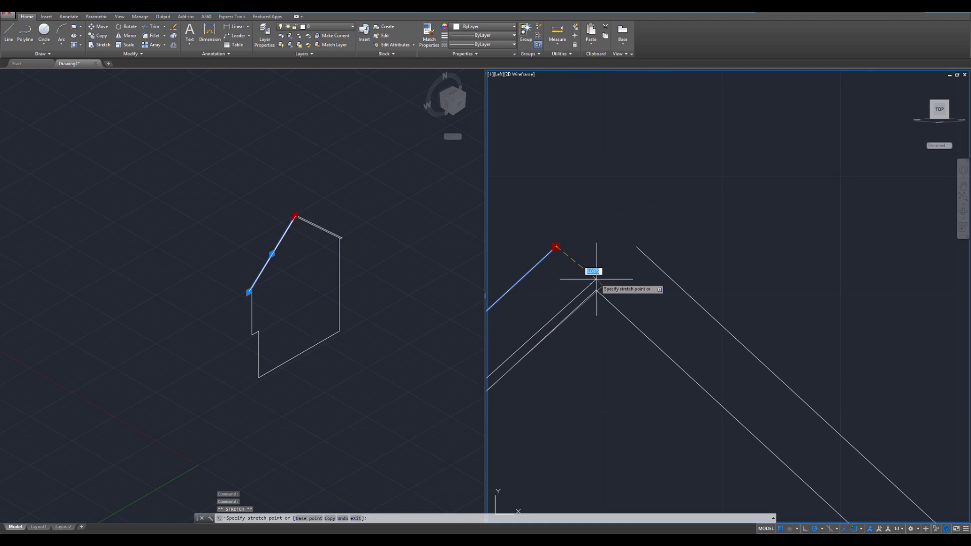
{"action": "left_click", "coordinate": [597, 209]}
{"action": "key", "text": "Escape"}
{"action": "key", "text": "Escape"}
Stretch the upper end of the outer right roof line to meet the outer left roof line's end at the ridge
{"action": "left_click", "coordinate": [641, 249]}
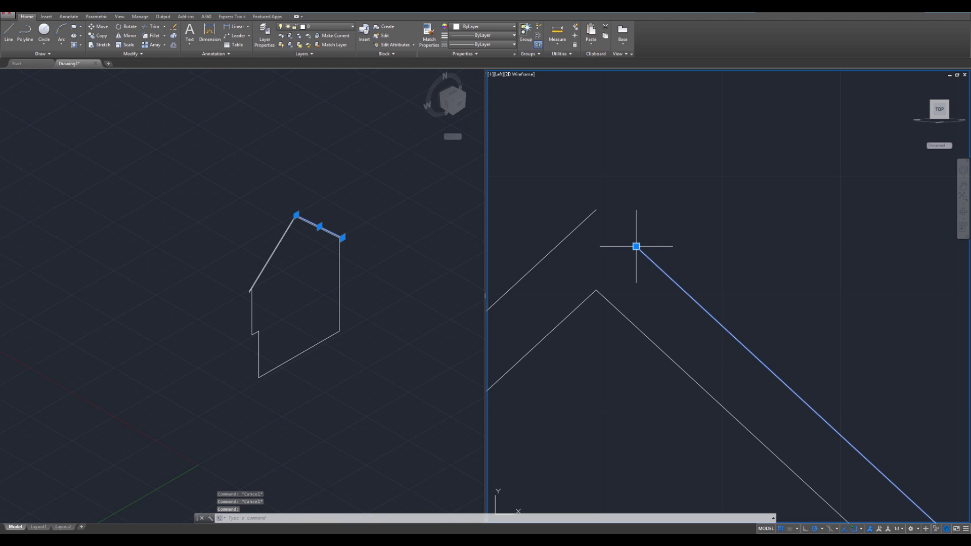
{"action": "left_click", "coordinate": [636, 246]}
{"action": "left_click", "coordinate": [596, 210]}
{"action": "scroll", "coordinate": [628, 275], "scroll_direction": "down", "scroll_amount": 5}
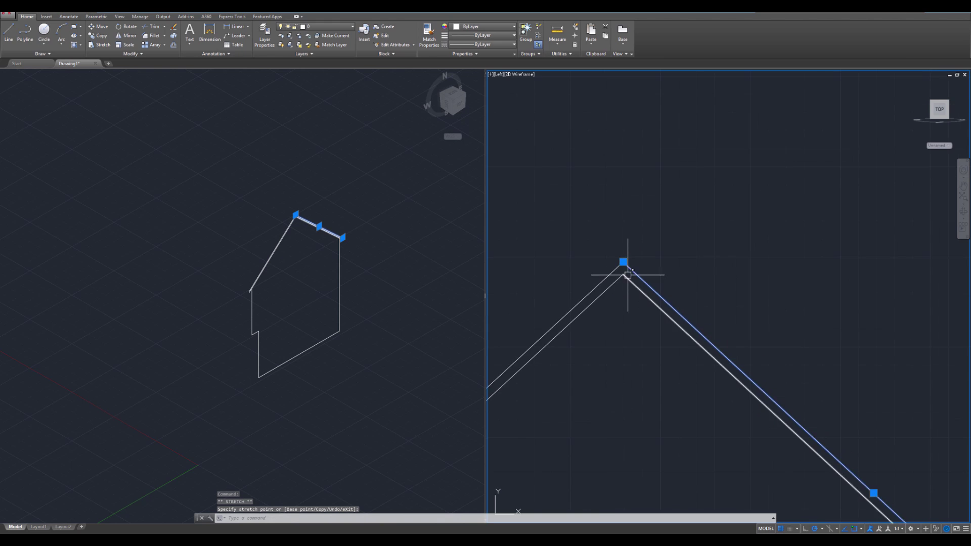
Extend the lower end of the outer left roof line along its slope until it is level with the inner line's lower end
{"action": "scroll", "coordinate": [629, 279], "scroll_direction": "down", "scroll_amount": 5}
{"action": "scroll", "coordinate": [581, 344], "scroll_direction": "up", "scroll_amount": 6}
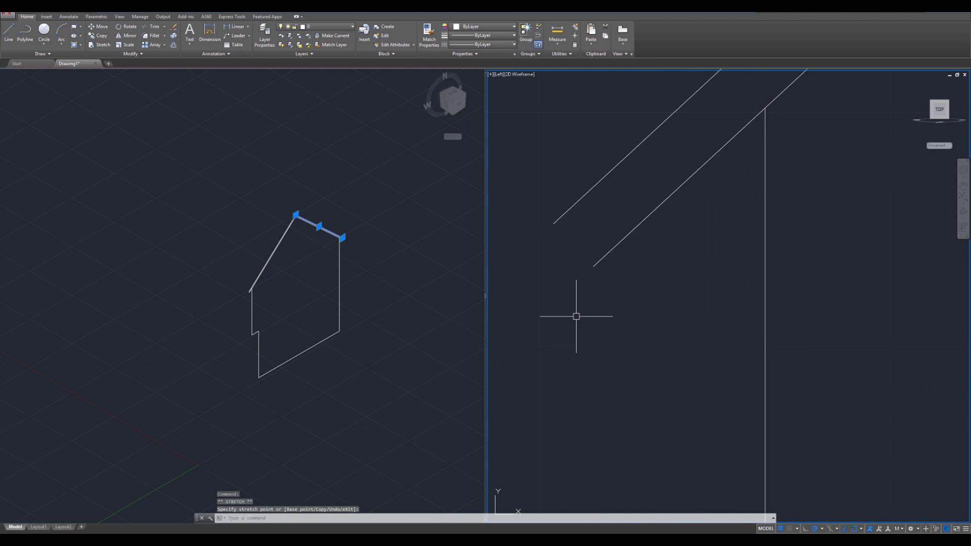
{"action": "scroll", "coordinate": [576, 316], "scroll_direction": "up", "scroll_amount": 2}
{"action": "key", "text": "Escape"}
{"action": "key", "text": "Escape"}
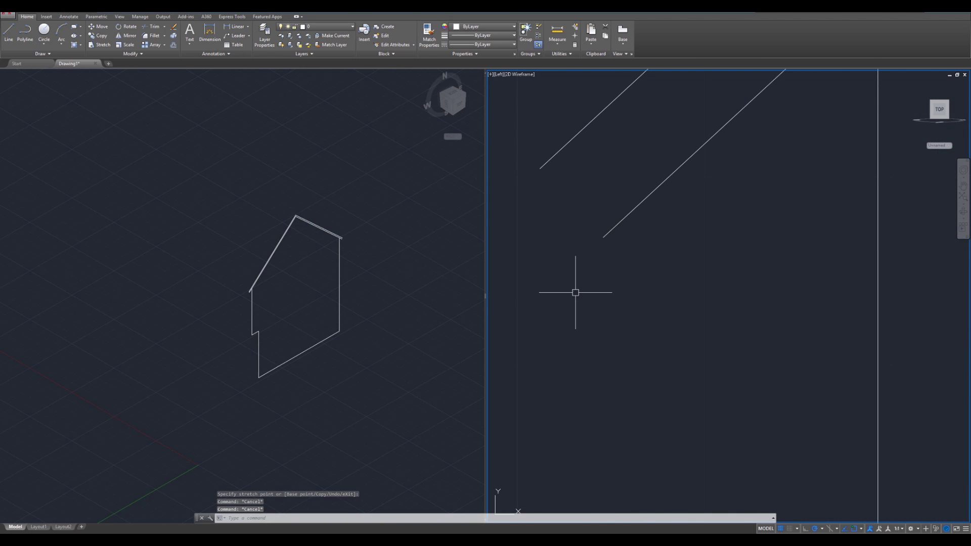
{"action": "left_click", "coordinate": [551, 165]}
{"action": "left_click", "coordinate": [540, 169]}
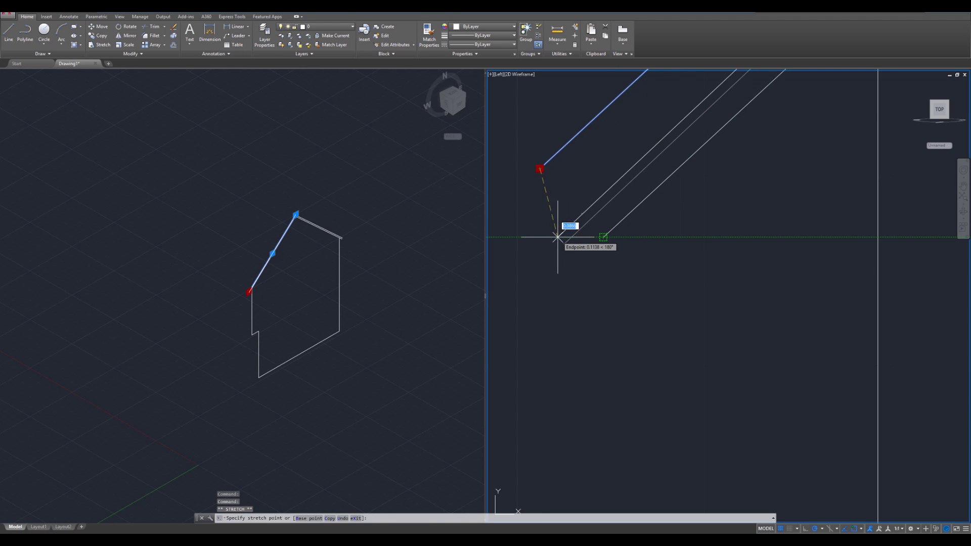
{"action": "middle_click_drag", "start_coordinate": [507, 228], "coordinate": [597, 232]}
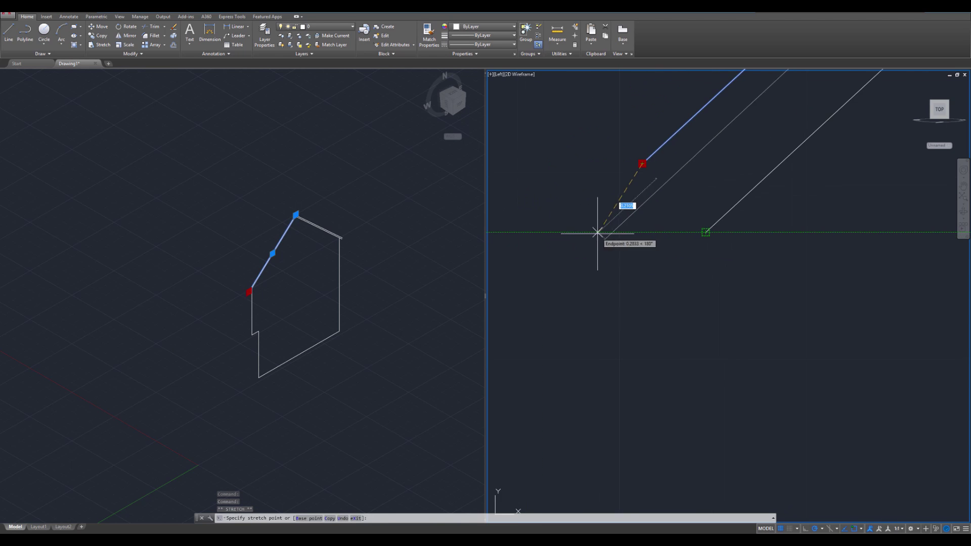
{"action": "left_click", "coordinate": [562, 233]}
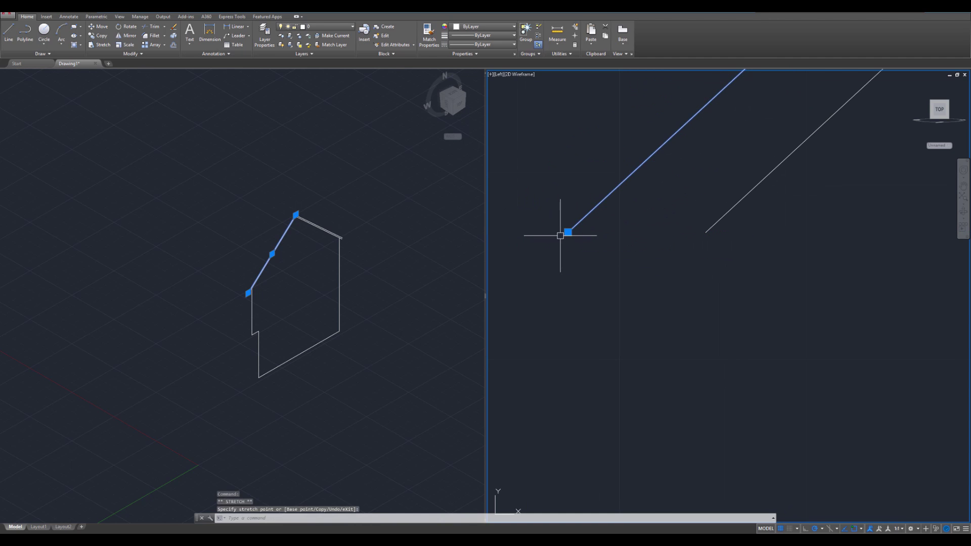
{"action": "key", "text": "Escape"}
{"action": "key", "text": "Escape"}
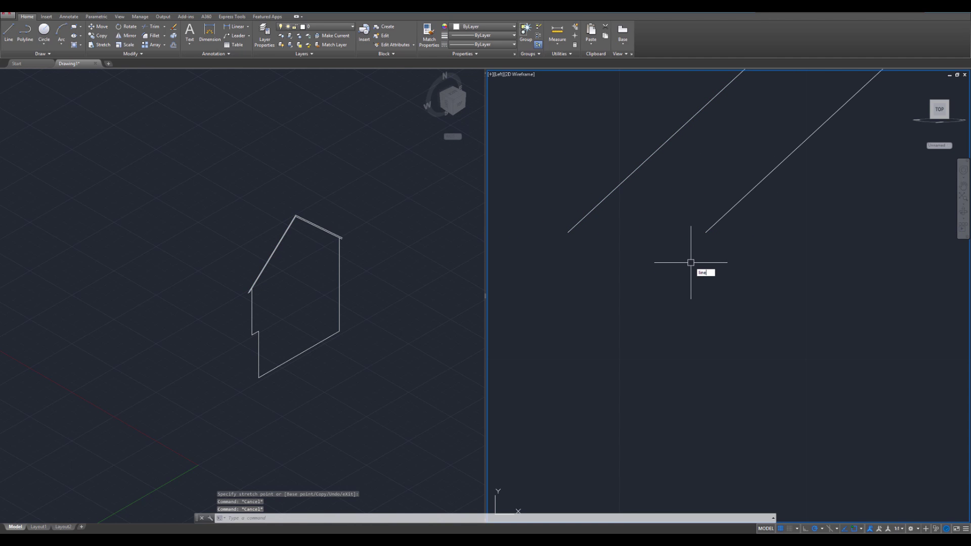
Close the left eave with a horizontal line joining the lower ends of the outer and inner roof lines
{"action": "type", "text": "line"}
{"action": "key", "text": "Return"}
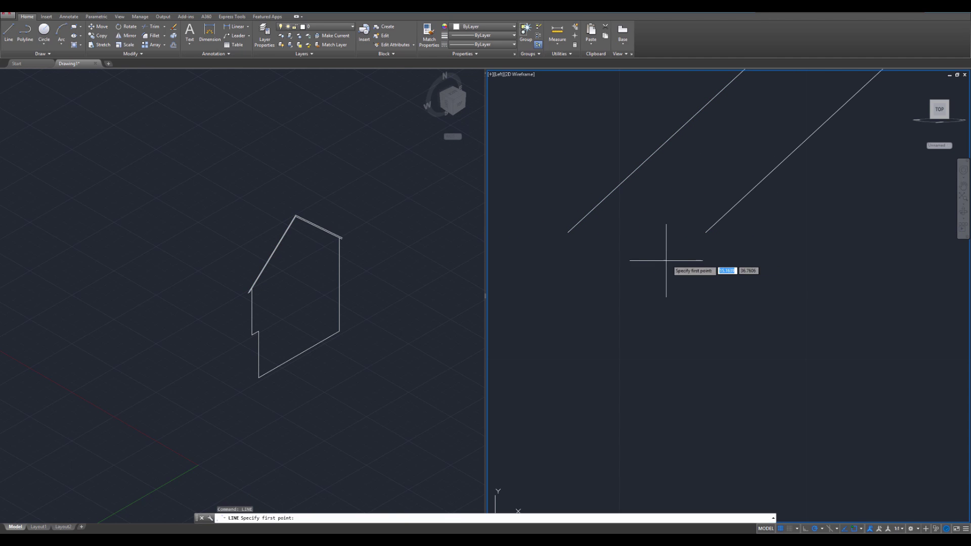
{"action": "left_click", "coordinate": [568, 232]}
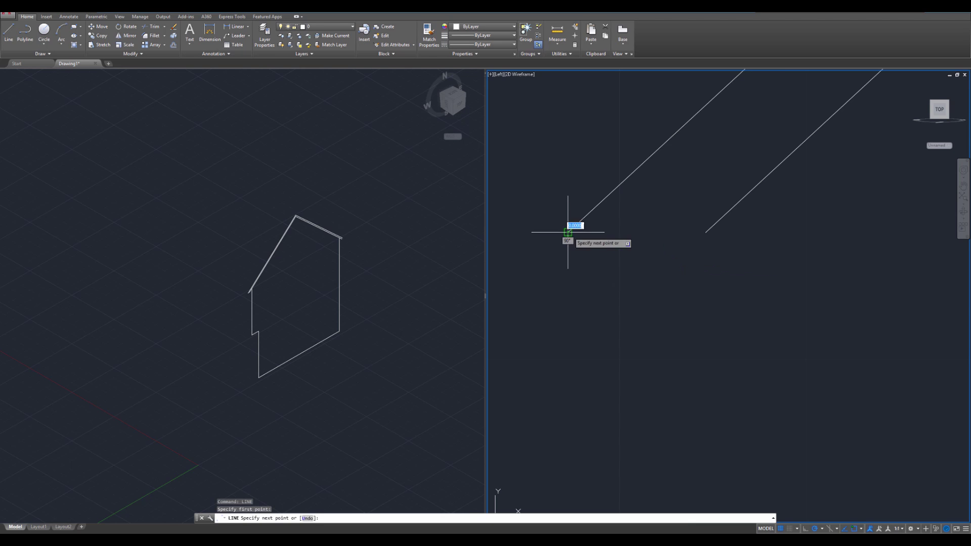
{"action": "left_click", "coordinate": [705, 232]}
{"action": "key", "text": "Escape"}
{"action": "key", "text": "Escape"}
Extend the lower end of the outer right roof line along its slope until it is level with the inner line's lower end
{"action": "scroll", "coordinate": [758, 275], "scroll_direction": "down", "scroll_amount": 12}
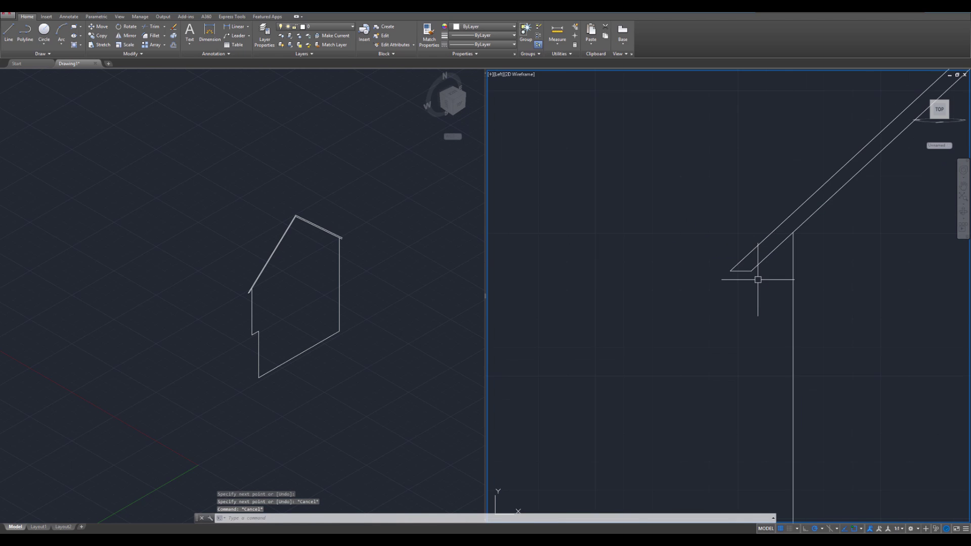
{"action": "middle_click_drag", "start_coordinate": [880, 292], "coordinate": [861, 291]}
{"action": "scroll", "coordinate": [708, 293], "scroll_direction": "up", "scroll_amount": 10}
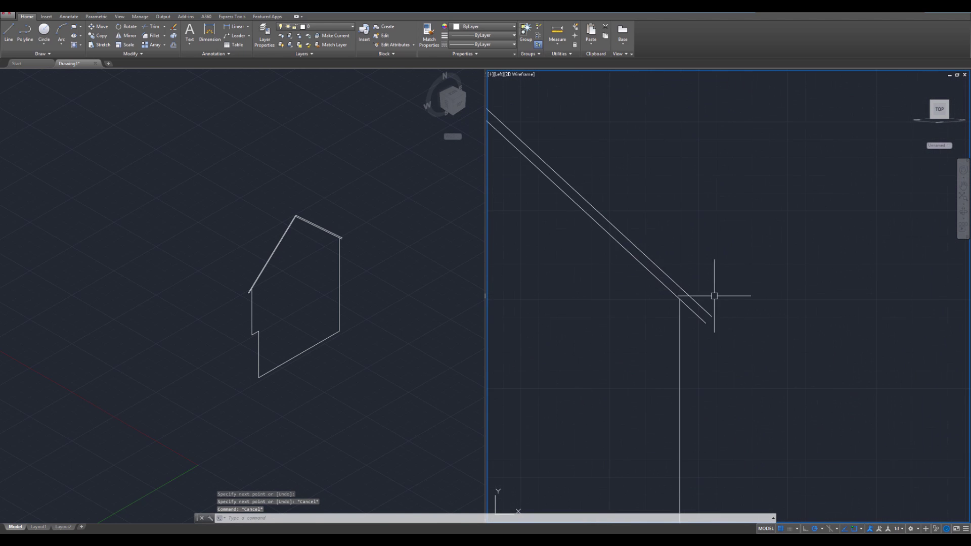
{"action": "key", "text": "Escape"}
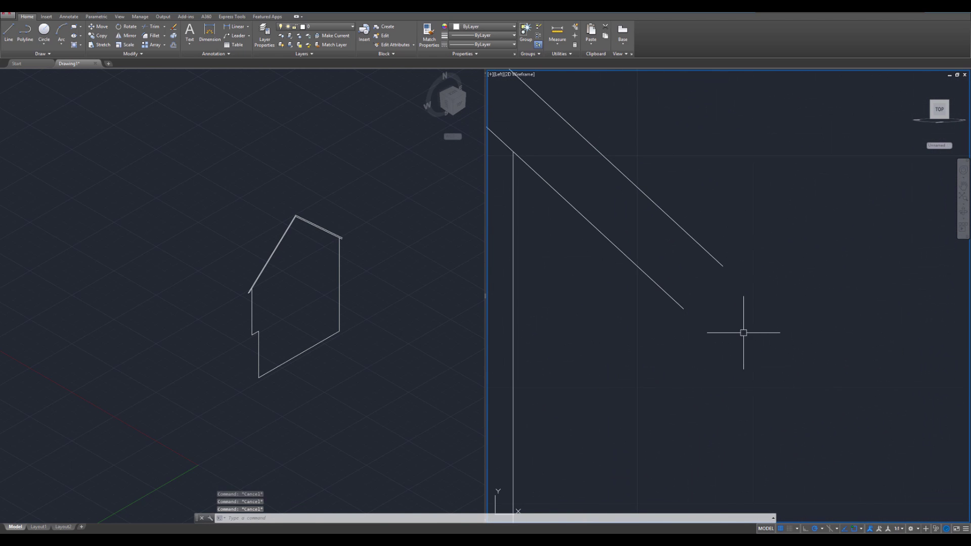
{"action": "left_click", "coordinate": [714, 256]}
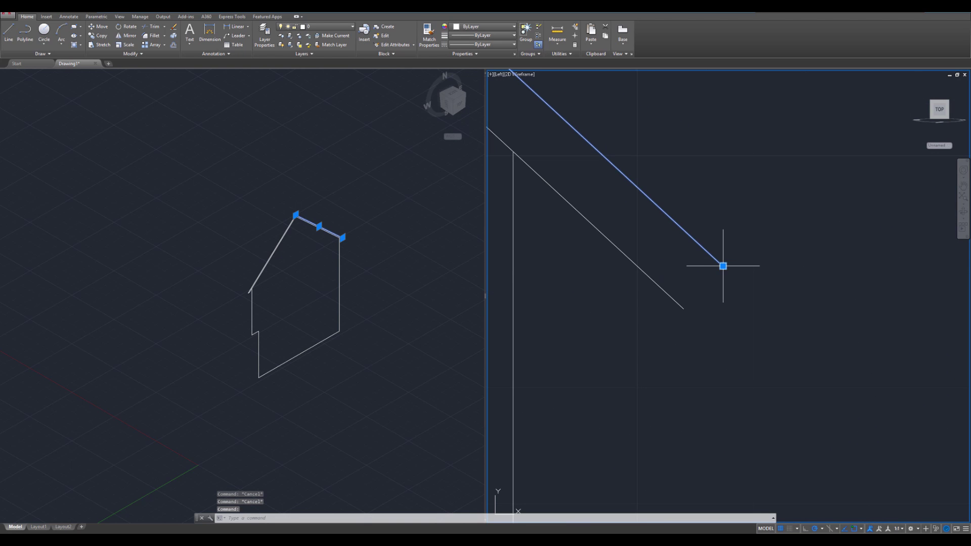
{"action": "left_click", "coordinate": [722, 266]}
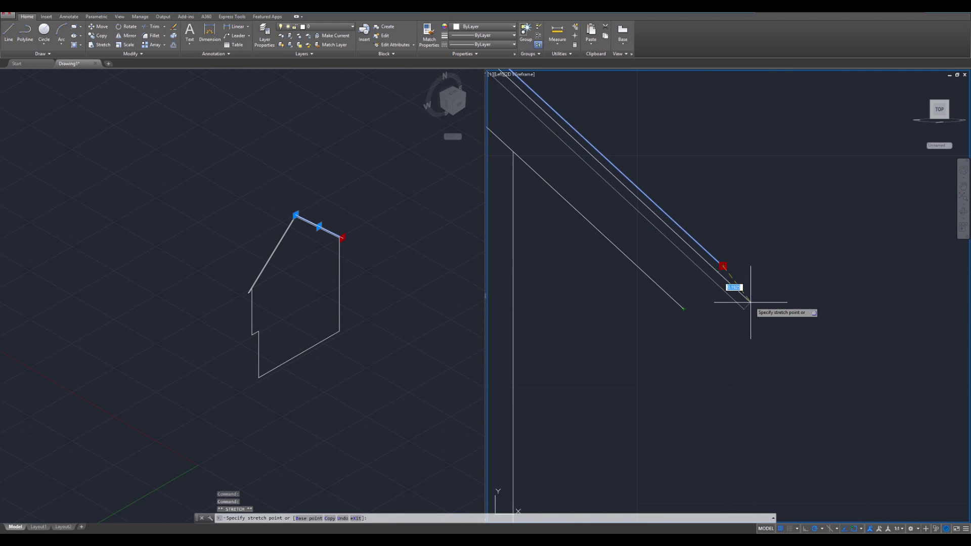
{"action": "scroll", "coordinate": [771, 306], "scroll_direction": "up", "scroll_amount": 2}
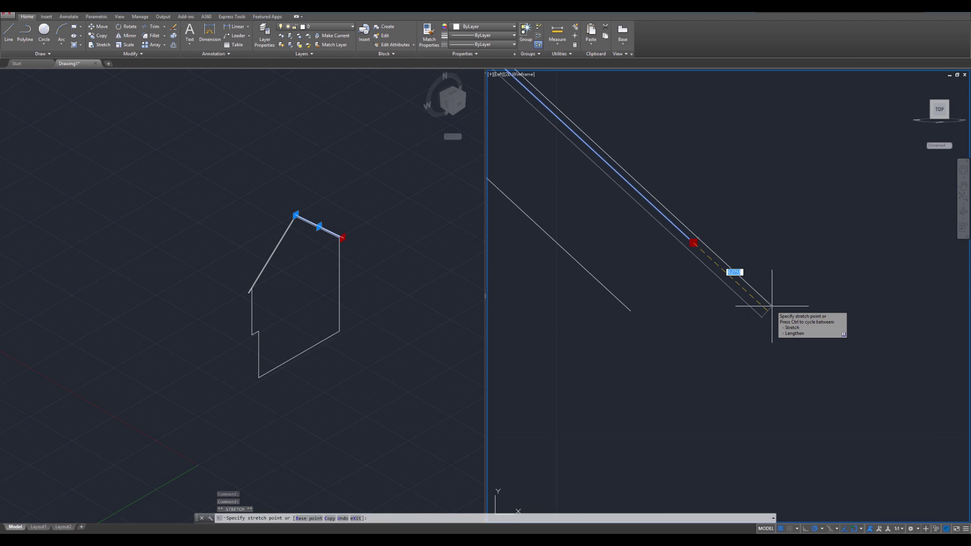
{"action": "left_click", "coordinate": [772, 306]}
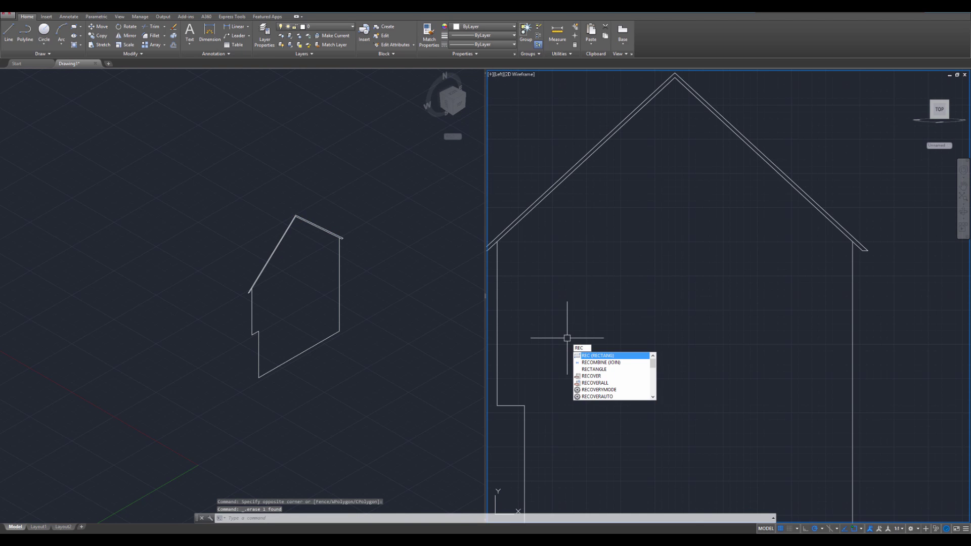
Draw a window rectangle 2.5 wide and 5 high on the wall near the left wall line, above the step
{"action": "key", "text": "Return"}
{"action": "left_click", "coordinate": [529, 375]}
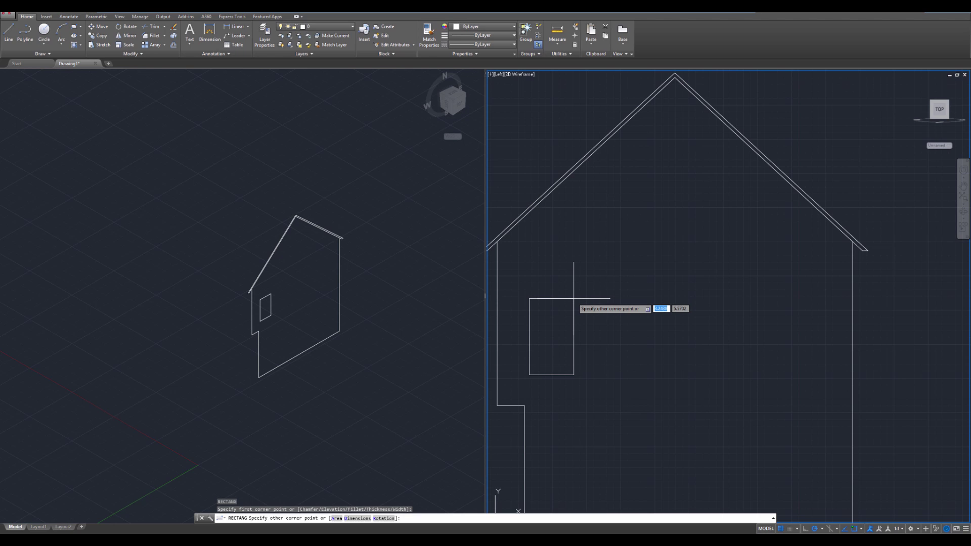
{"action": "type", "text": "2.5"}
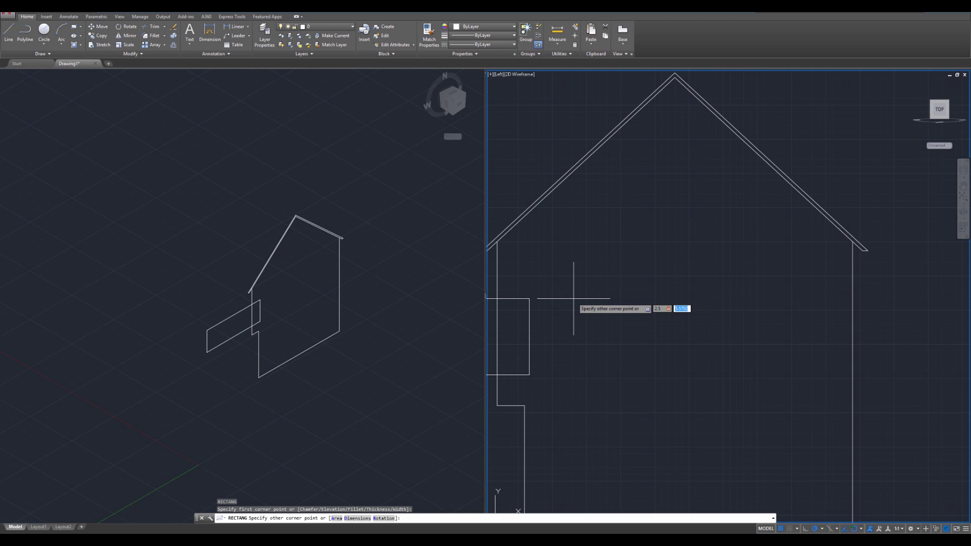
{"action": "key", "text": "Return"}
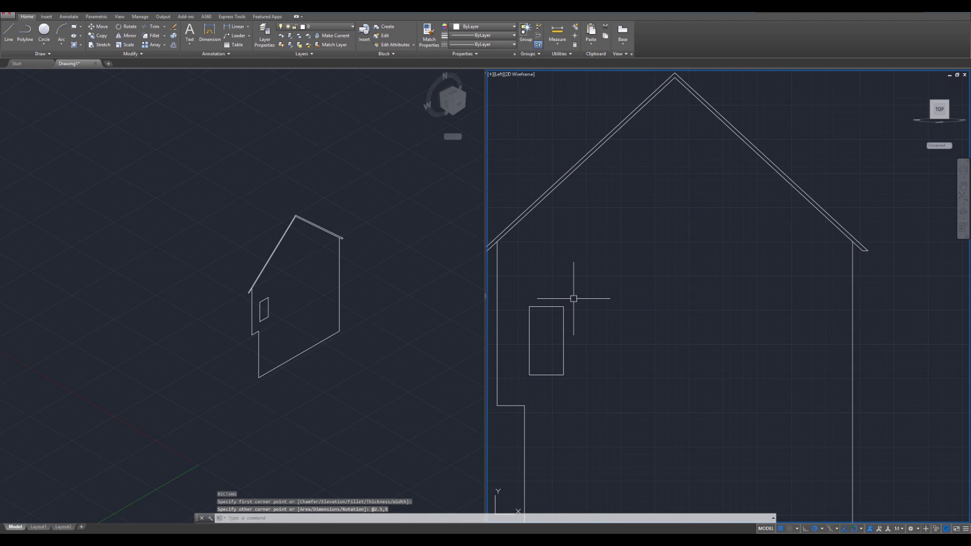
{"action": "key", "text": "Escape"}
{"action": "key", "text": "Escape"}
Move the window by its lower-left corner onto the outer corner of the step at the base of the upper left wall
{"action": "middle_click_drag", "start_coordinate": [563, 310], "coordinate": [613, 304]}
{"action": "scroll", "coordinate": [537, 314], "scroll_direction": "up", "scroll_amount": 3}
{"action": "key", "text": "Escape"}
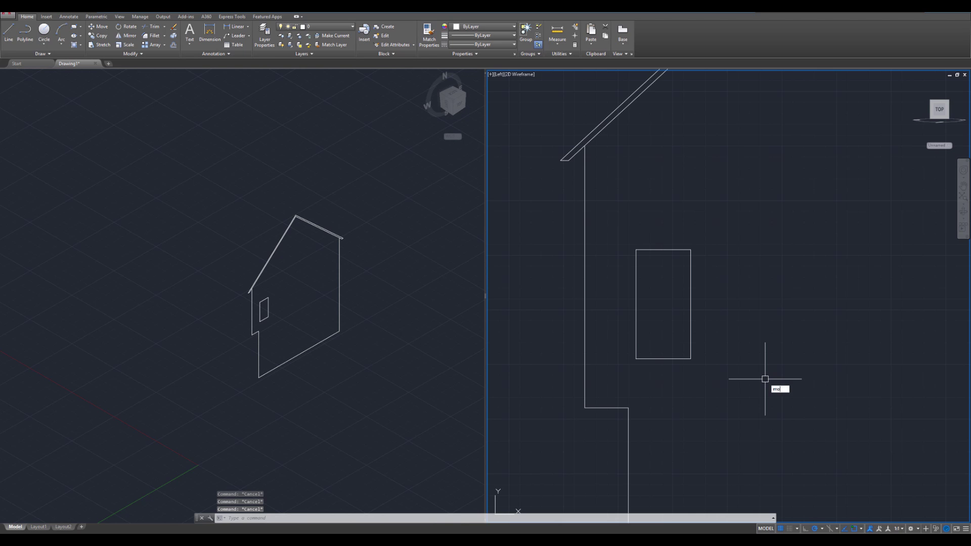
{"action": "key", "text": "Return"}
{"action": "left_click", "coordinate": [731, 390]}
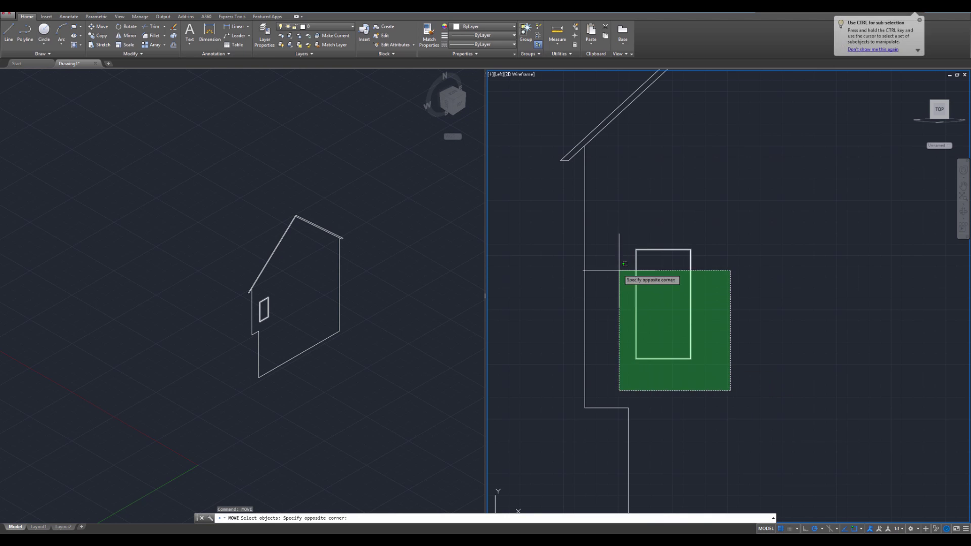
{"action": "left_click", "coordinate": [616, 247]}
{"action": "key", "text": "Return"}
{"action": "left_click", "coordinate": [635, 359]}
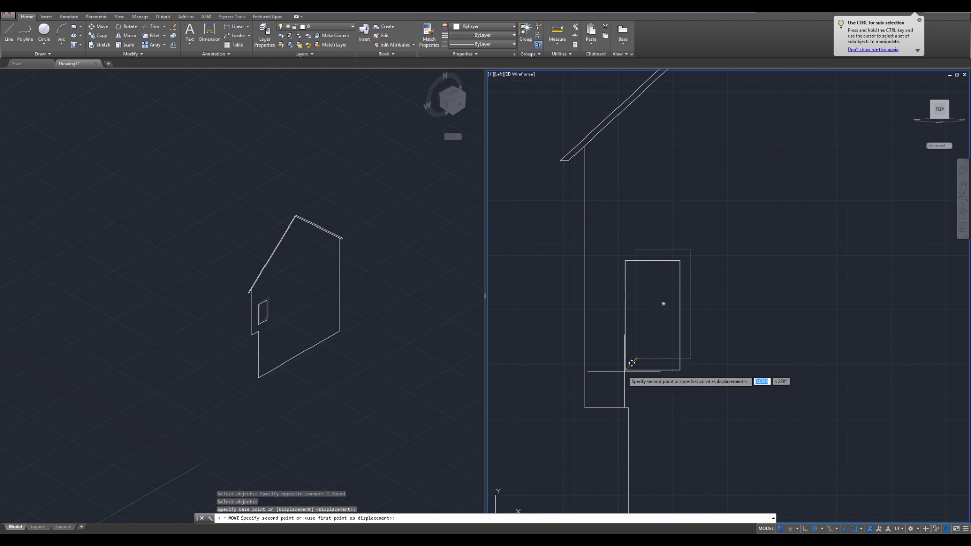
{"action": "left_click", "coordinate": [585, 407]}
Move the window straight up by 3 from the wall step's outer corner
{"action": "key", "text": "Return"}
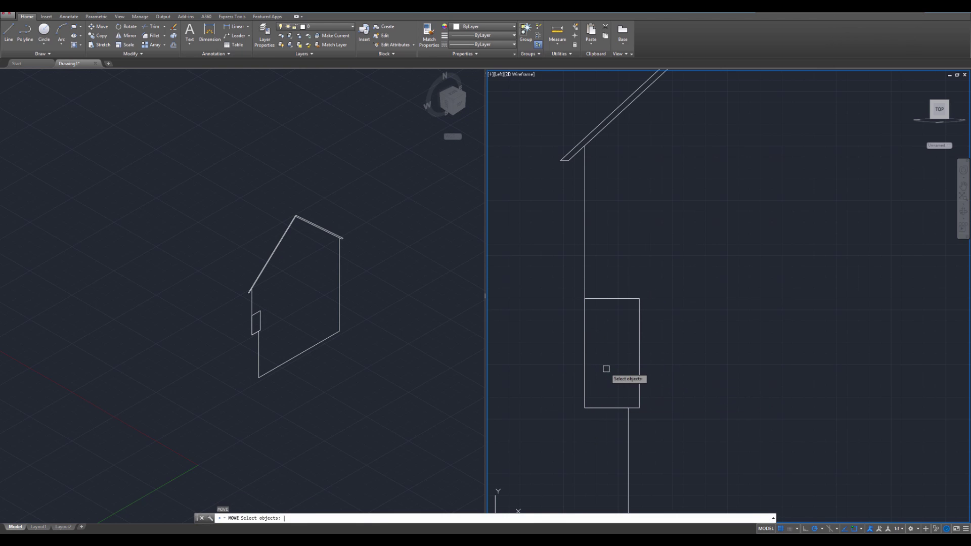
{"action": "left_click", "coordinate": [595, 407]}
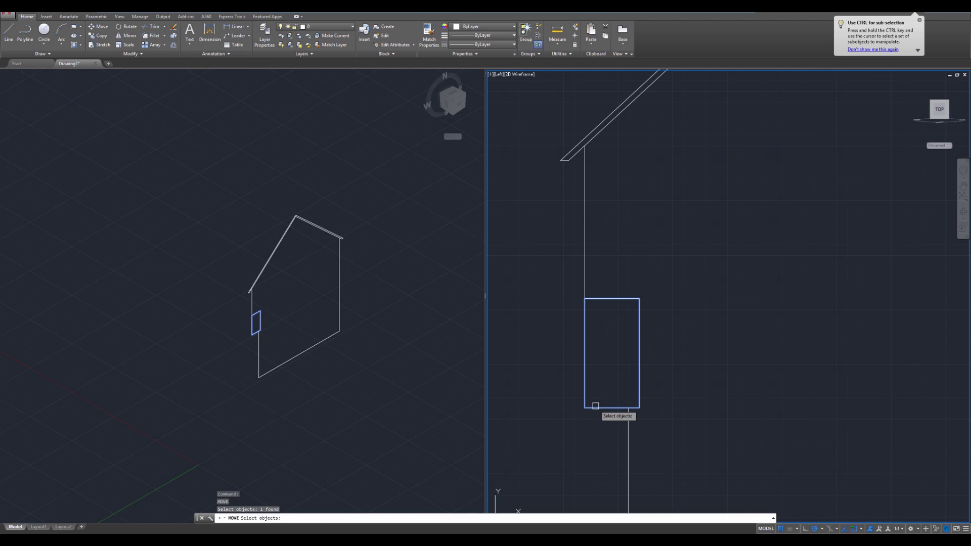
{"action": "key", "text": "Return"}
{"action": "left_click", "coordinate": [585, 407]}
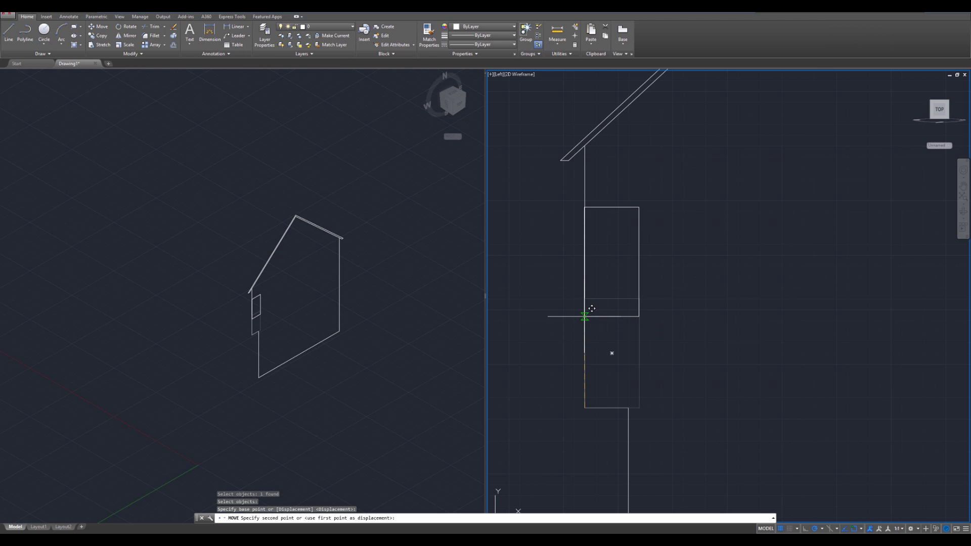
{"action": "key", "text": "F8"}
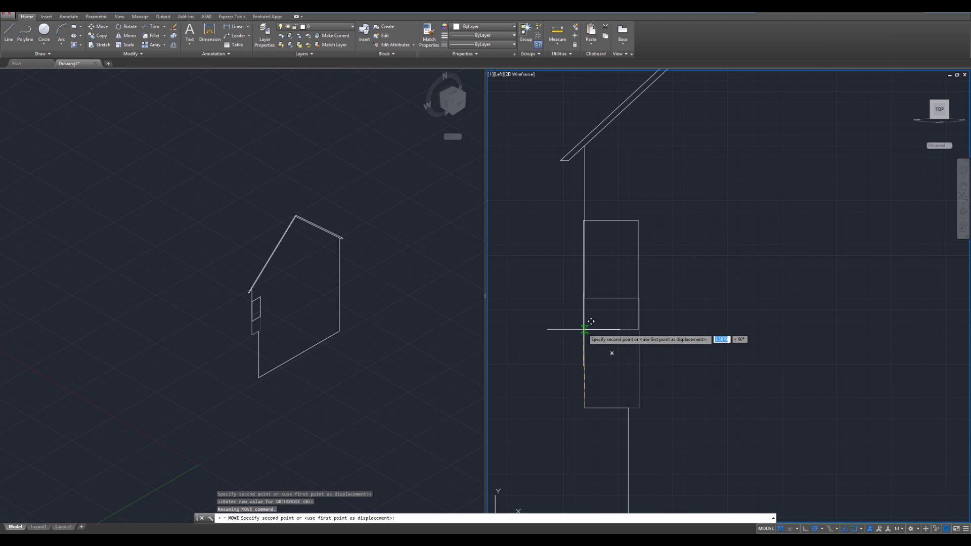
{"action": "key", "text": "Return"}
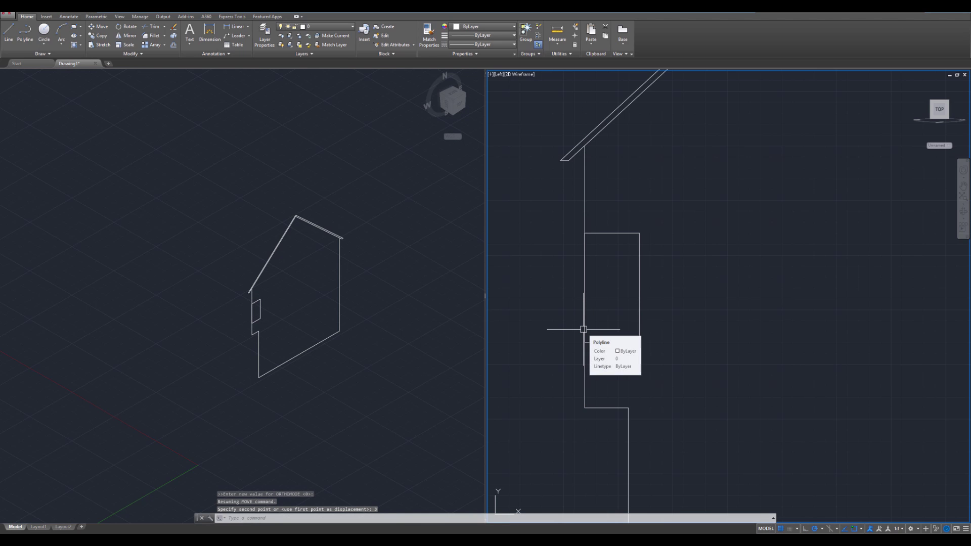
Move the window horizontally to the right by 3, away from the left wall line
{"action": "key", "text": "Return"}
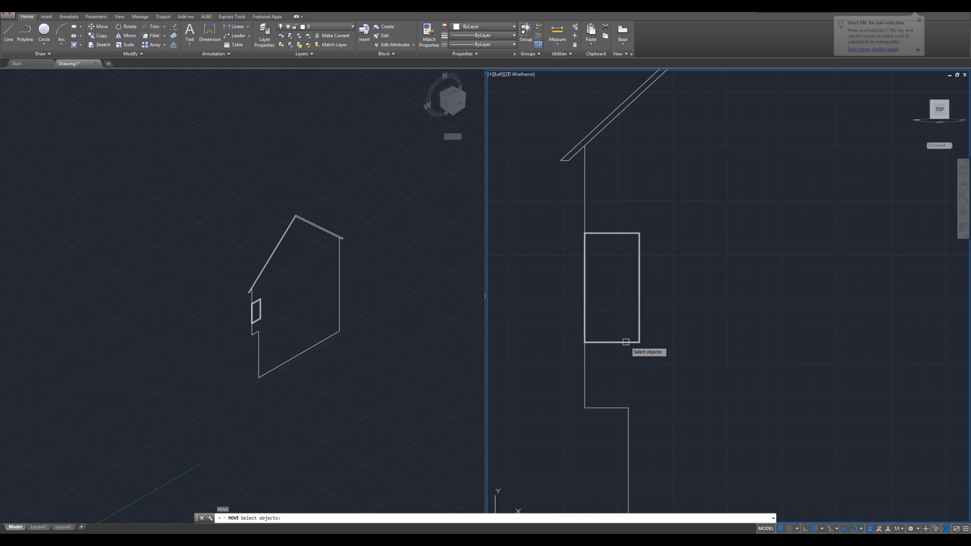
{"action": "left_click", "coordinate": [605, 342]}
{"action": "key", "text": "Return"}
{"action": "left_click", "coordinate": [612, 287]}
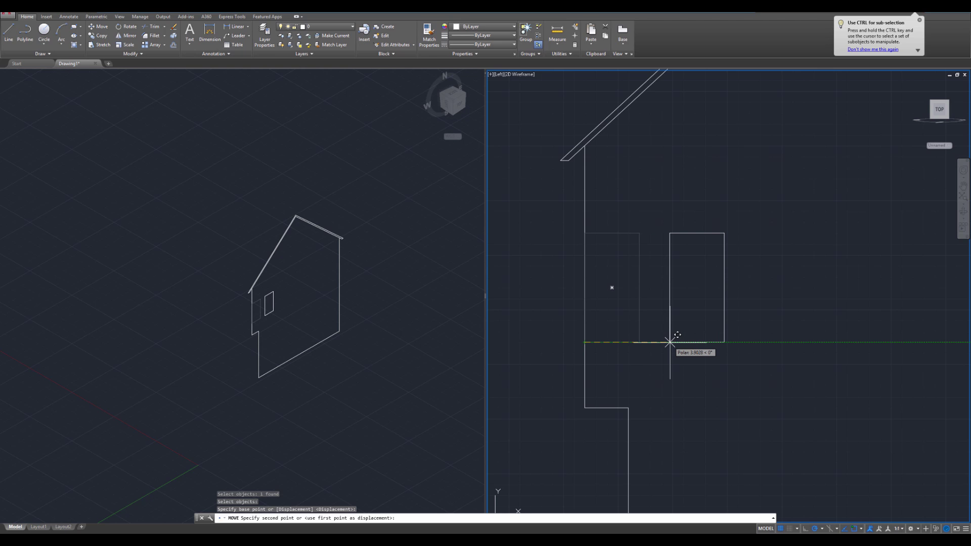
{"action": "type", "text": "3"}
{"action": "key", "text": "Return"}
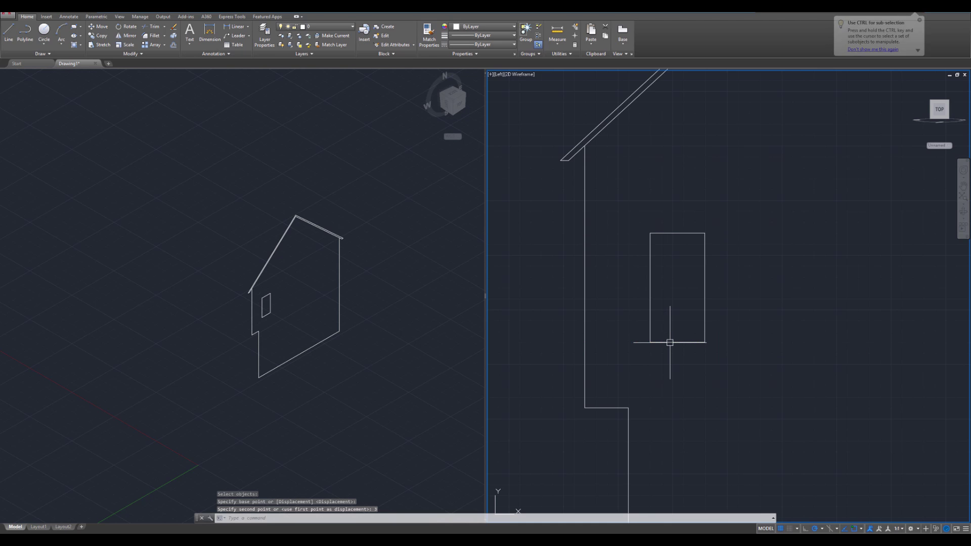
Copy the window horizontally 7 to the right from its lower-left corner
{"action": "middle_click_drag", "start_coordinate": [700, 346], "coordinate": [634, 361]}
{"action": "type", "text": "cp"}
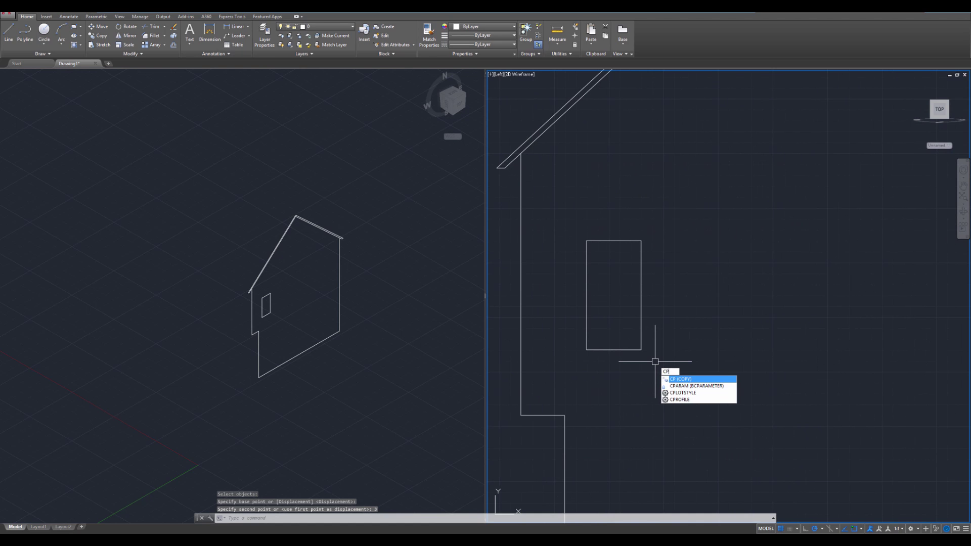
{"action": "key", "text": "BackSpace"}
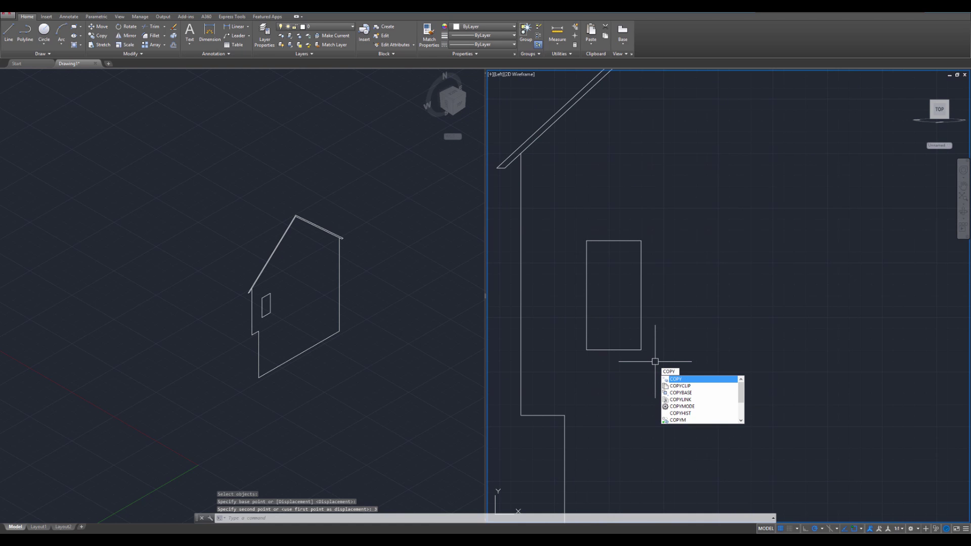
{"action": "key", "text": "Return"}
{"action": "left_click", "coordinate": [666, 362]}
{"action": "left_click", "coordinate": [566, 221]}
{"action": "key", "text": "Return"}
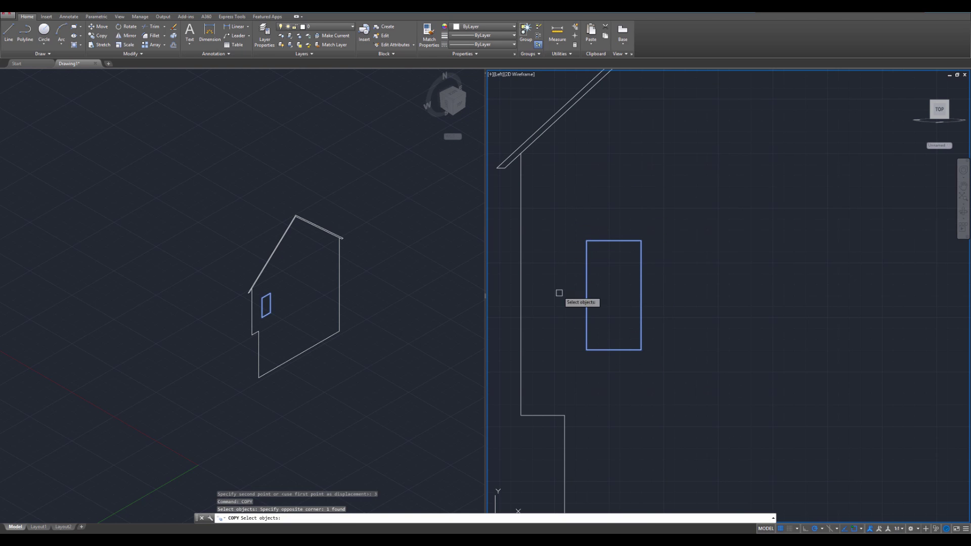
{"action": "left_click", "coordinate": [586, 349]}
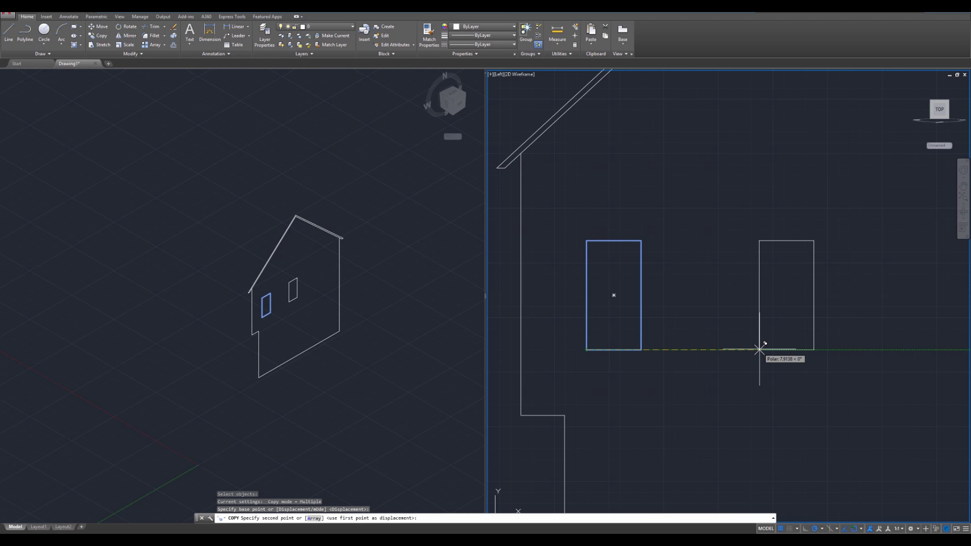
{"action": "type", "text": "7"}
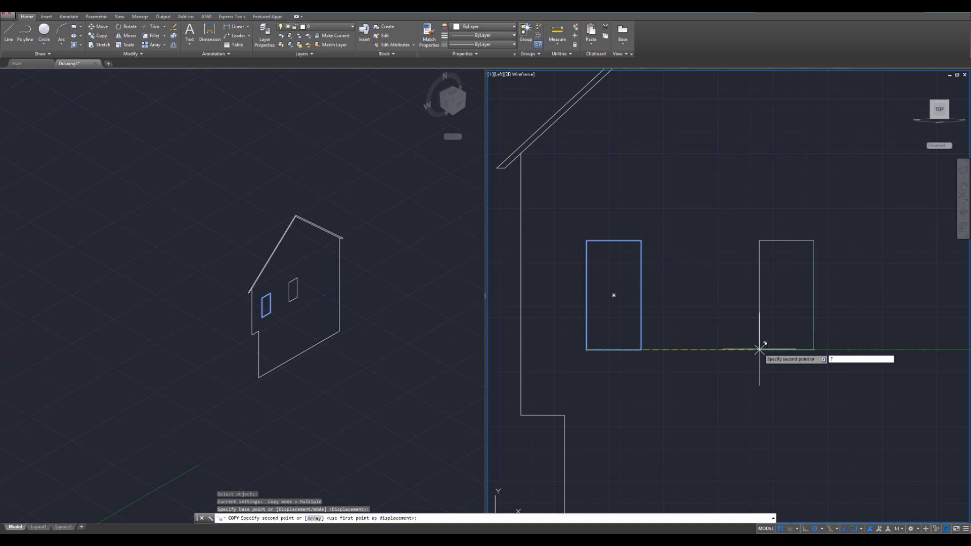
{"action": "key", "text": "Return"}
{"action": "key", "text": "Escape"}
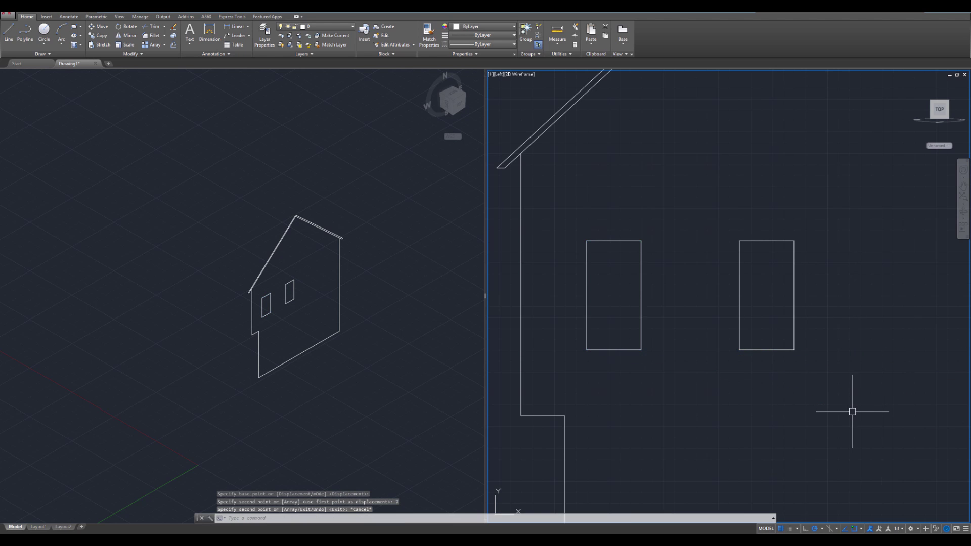
Draw a 3 by 3 rectangle for a window in the gable, below the roof peak
{"action": "scroll", "coordinate": [852, 411], "scroll_direction": "down", "scroll_amount": 4}
{"action": "middle_click_drag", "start_coordinate": [849, 407], "coordinate": [746, 384]}
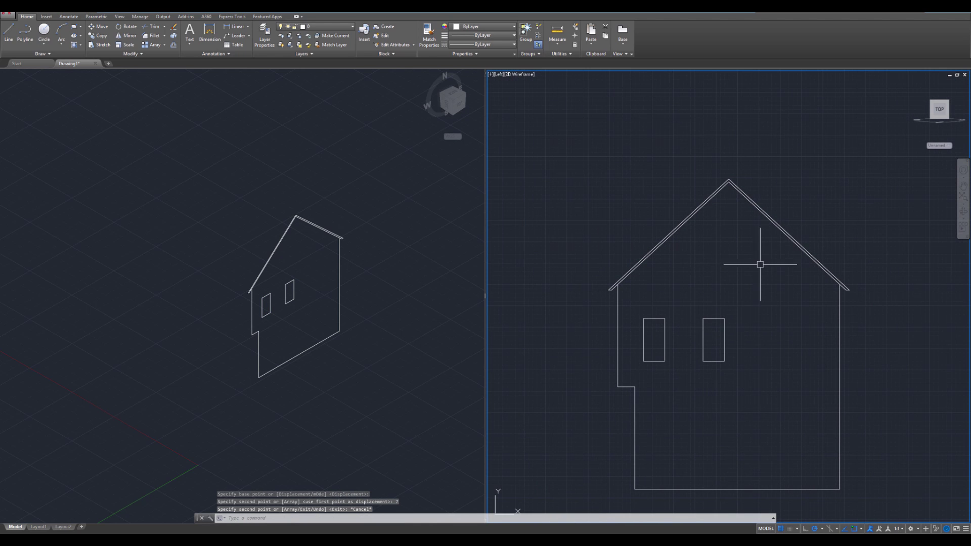
{"action": "scroll", "coordinate": [732, 289], "scroll_direction": "up", "scroll_amount": 2}
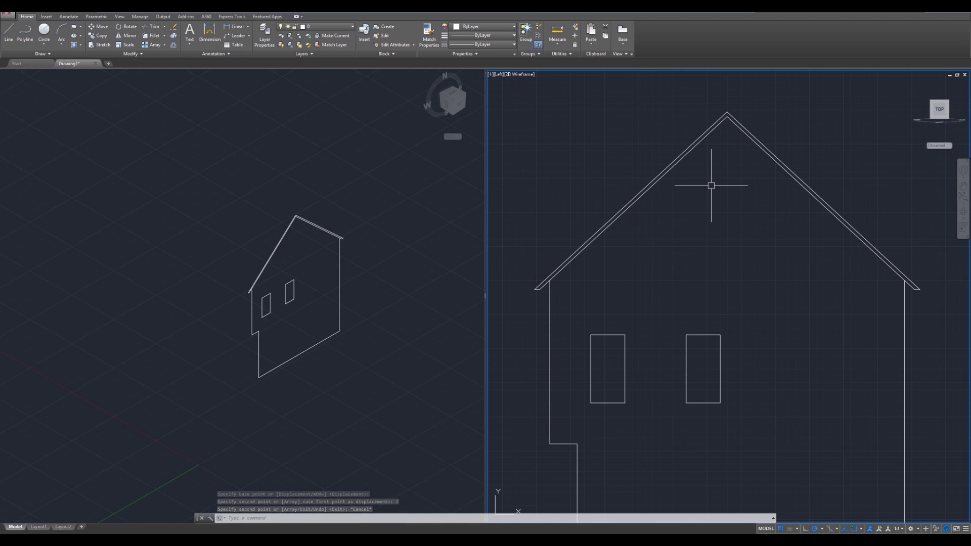
{"action": "type", "text": "REC"}
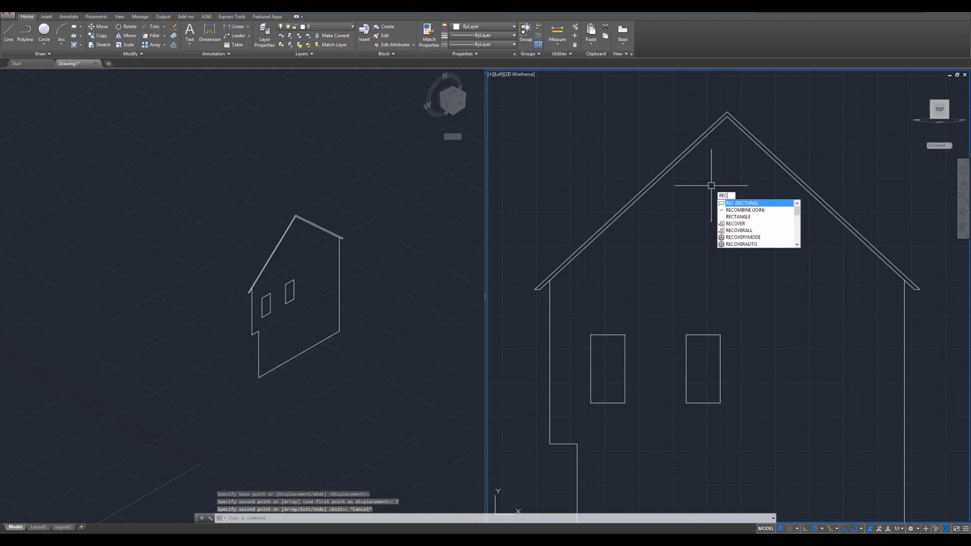
{"action": "key", "text": "Return"}
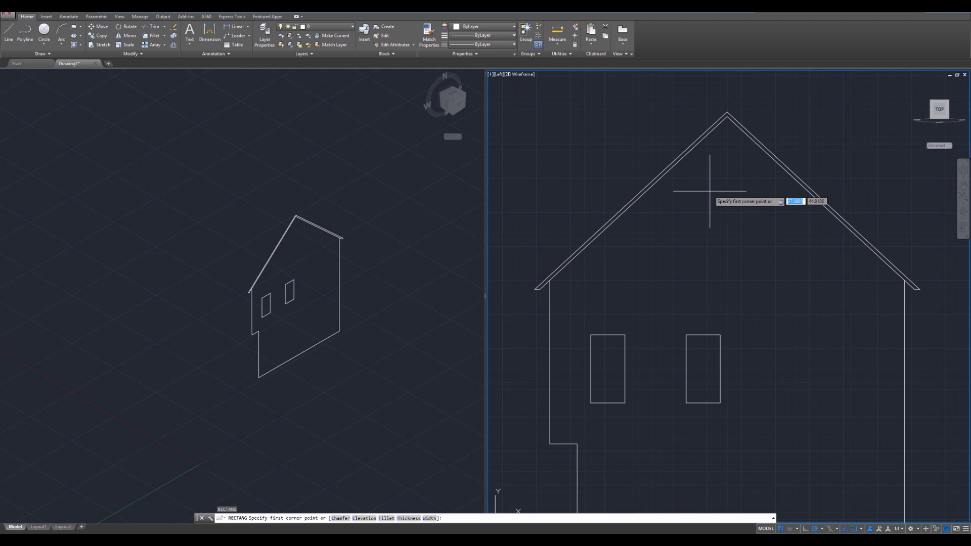
{"action": "left_click", "coordinate": [710, 191]}
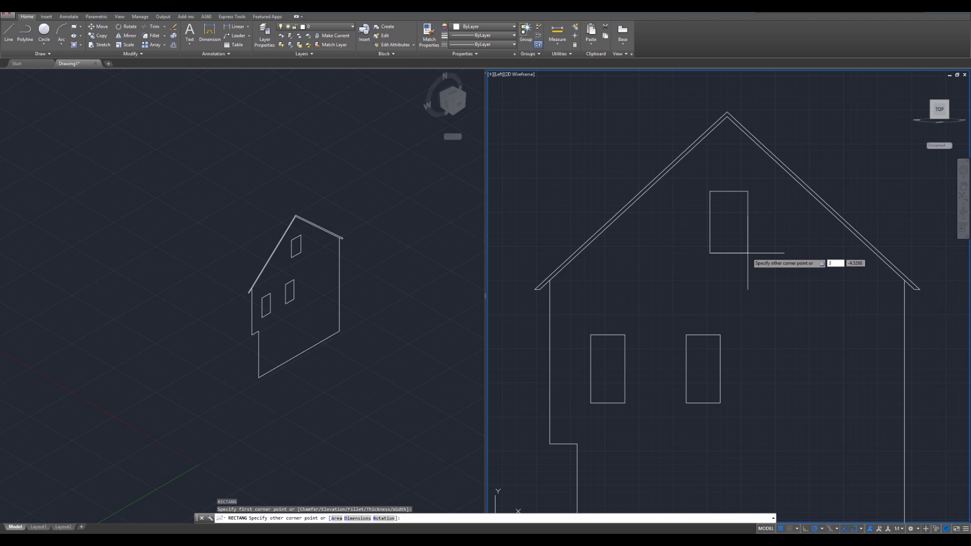
{"action": "type", "text": "3"}
{"action": "key", "text": "Tab"}
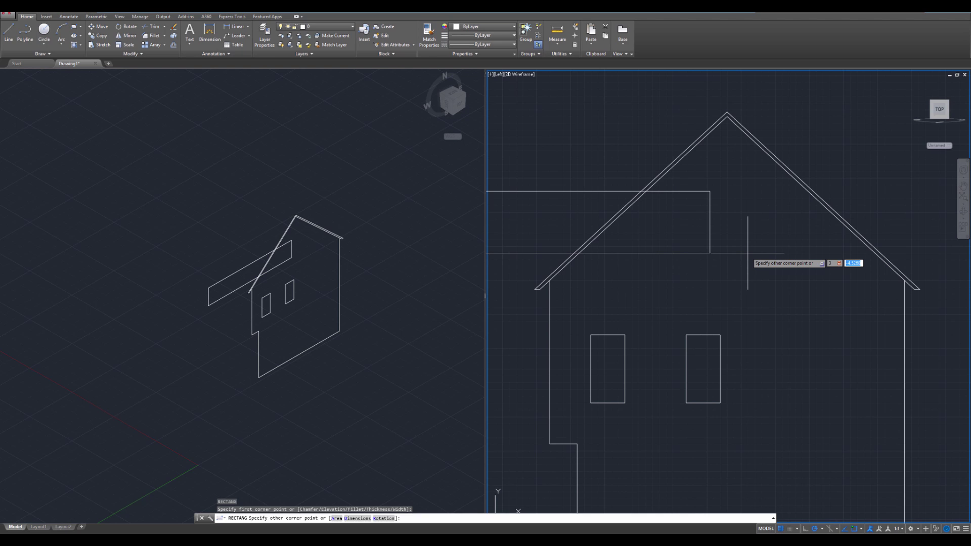
{"action": "type", "text": "3"}
{"action": "key", "text": "Return"}
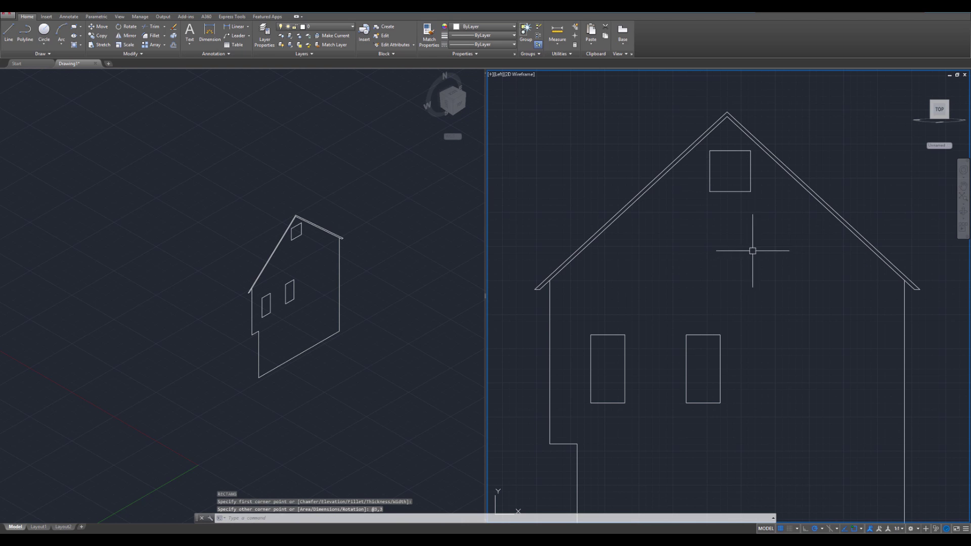
{"action": "key", "text": "Escape"}
{"action": "key", "text": "Escape"}
{"action": "key", "text": "Escape"}
Stretch the bottom edge of the gable window downward by 1 from its midpoint
{"action": "middle_click_drag", "start_coordinate": [724, 142], "coordinate": [638, 180]}
{"action": "scroll", "coordinate": [638, 181], "scroll_direction": "up", "scroll_amount": 4}
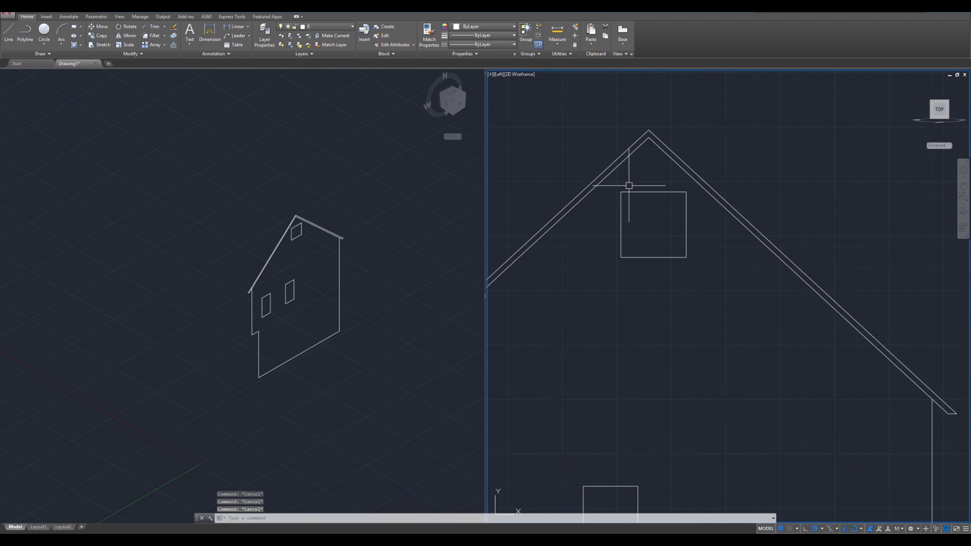
{"action": "left_click", "coordinate": [668, 299]}
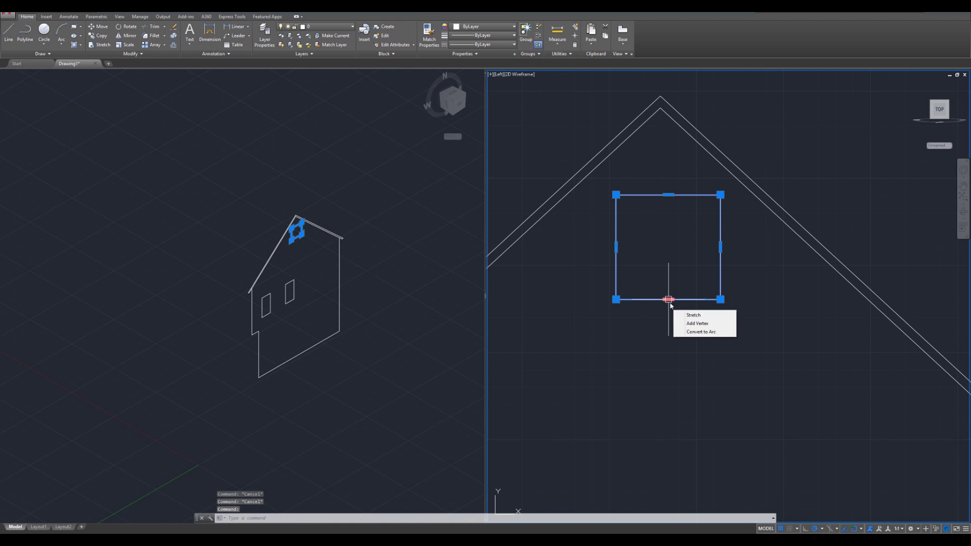
{"action": "left_click", "coordinate": [668, 299]}
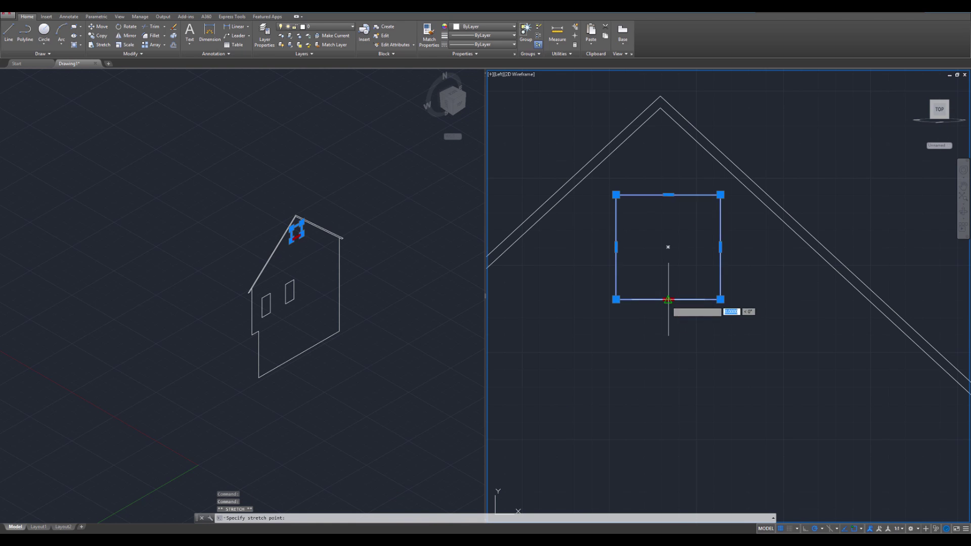
{"action": "right_click", "coordinate": [668, 334]}
{"action": "key", "text": "Escape"}
{"action": "key", "text": "Escape"}
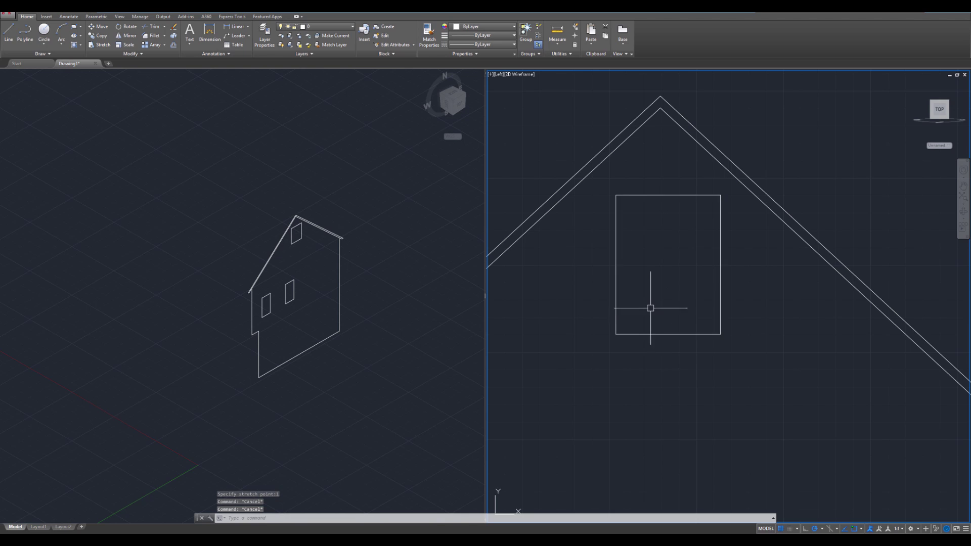
Move the gable window by the midpoint of its top edge onto the inner apex of the roof
{"action": "middle_click_drag", "start_coordinate": [665, 289], "coordinate": [719, 288]}
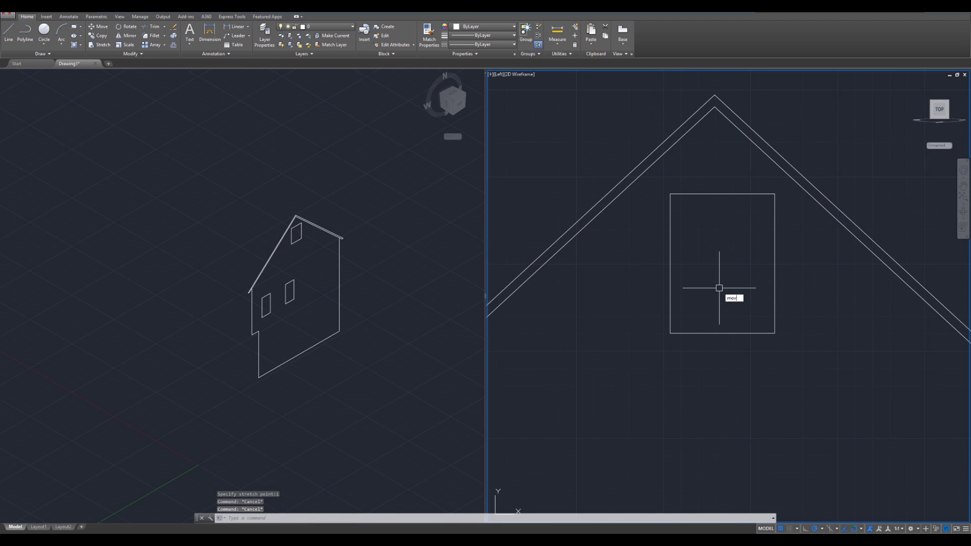
{"action": "key", "text": "Return"}
{"action": "left_click", "coordinate": [731, 193]}
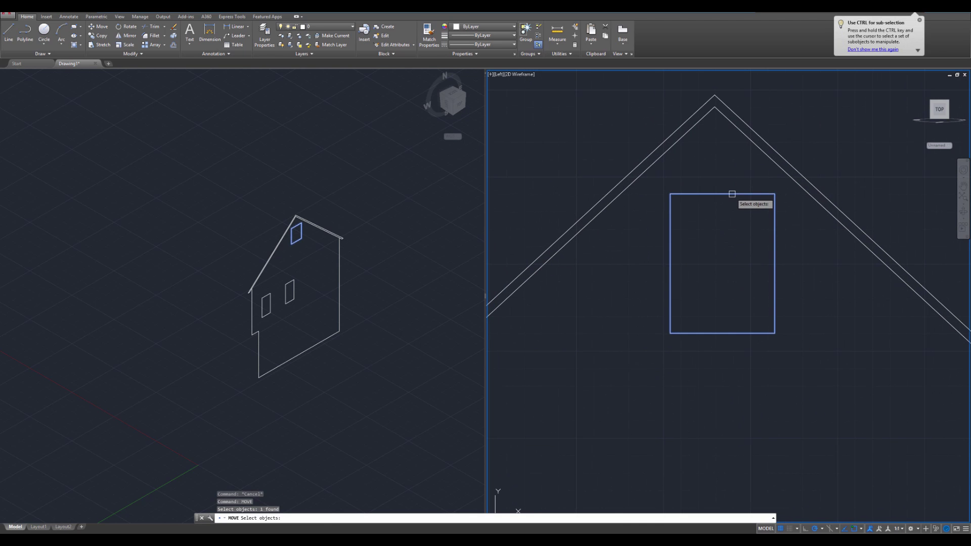
{"action": "key", "text": "Return"}
{"action": "left_click", "coordinate": [722, 193]}
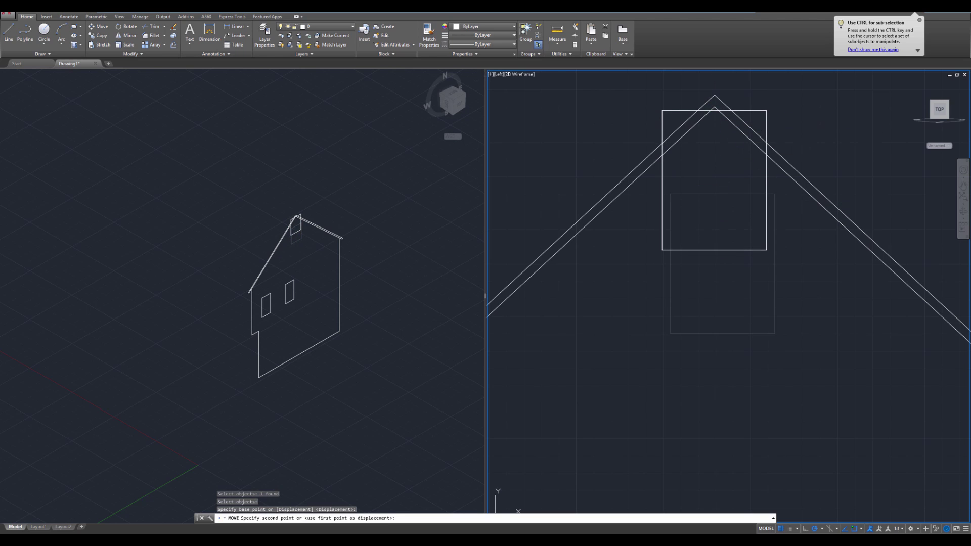
{"action": "left_click", "coordinate": [714, 107]}
Move the gable window straight down by 4 from the inner roof apex
{"action": "key", "text": "Return"}
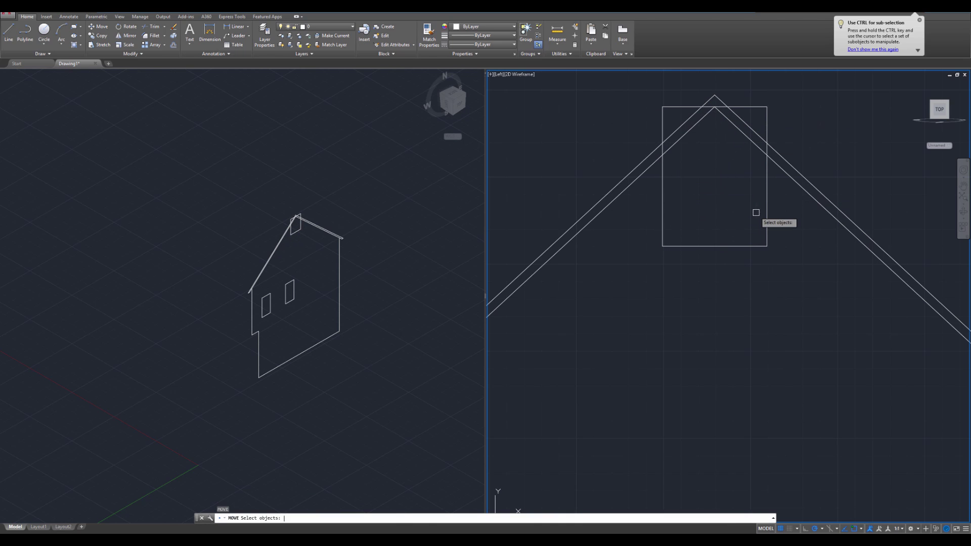
{"action": "left_click", "coordinate": [766, 218]}
{"action": "key", "text": "Return"}
{"action": "left_click", "coordinate": [714, 107]}
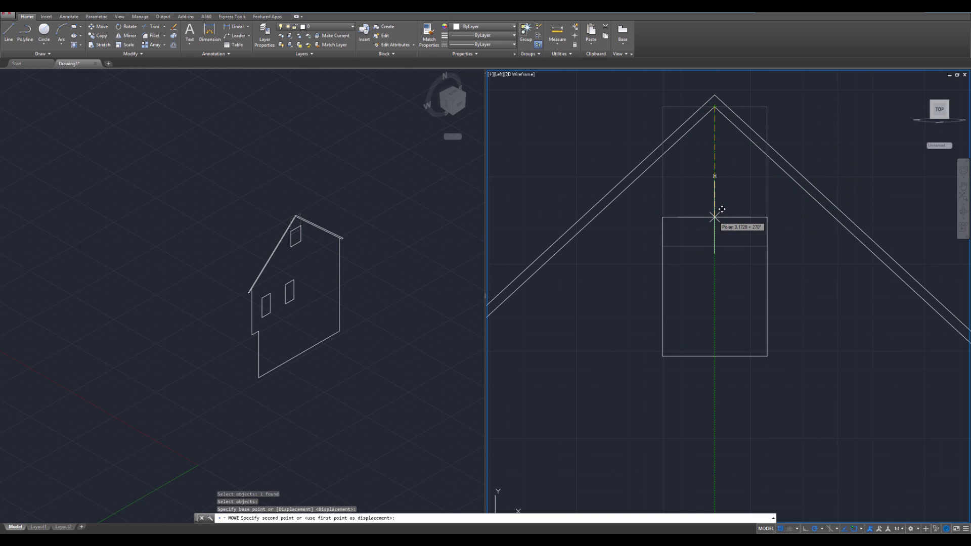
{"action": "type", "text": "4"}
{"action": "key", "text": "Return"}
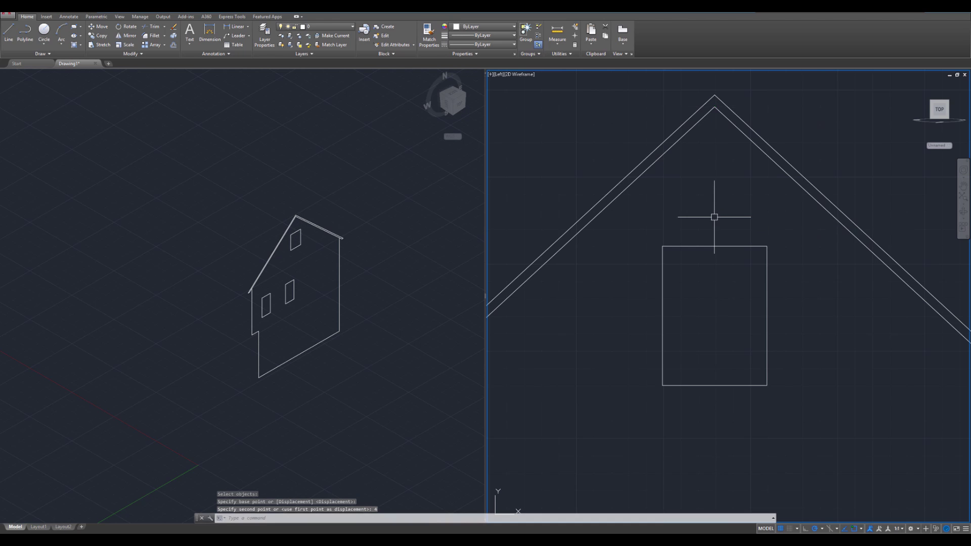
{"action": "key", "text": "Escape"}
{"action": "key", "text": "Escape"}
{"action": "key", "text": "Escape"}
Copy the right-hand upper-floor window straight down from its lower-left corner onto the house's base line
{"action": "scroll", "coordinate": [714, 217], "scroll_direction": "down", "scroll_amount": 8}
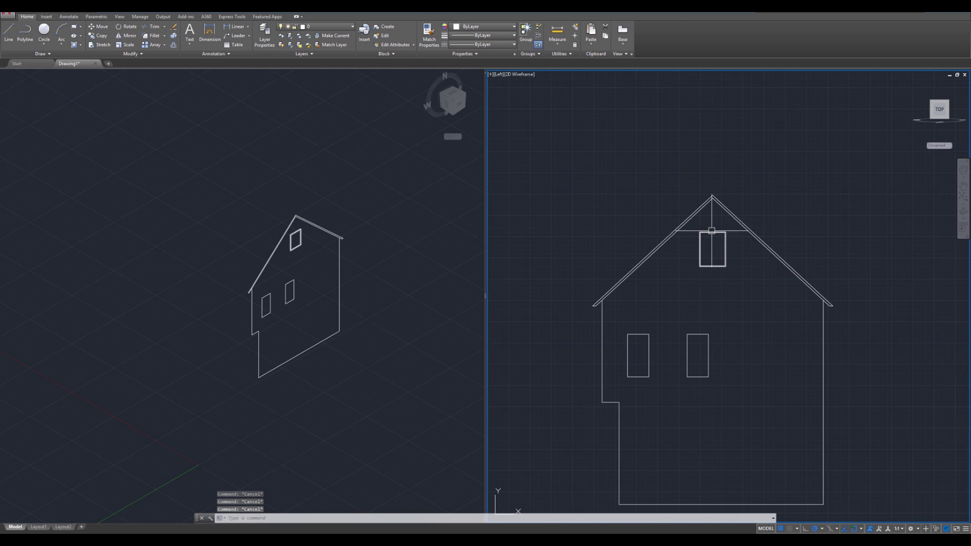
{"action": "scroll", "coordinate": [719, 362], "scroll_direction": "up", "scroll_amount": 5}
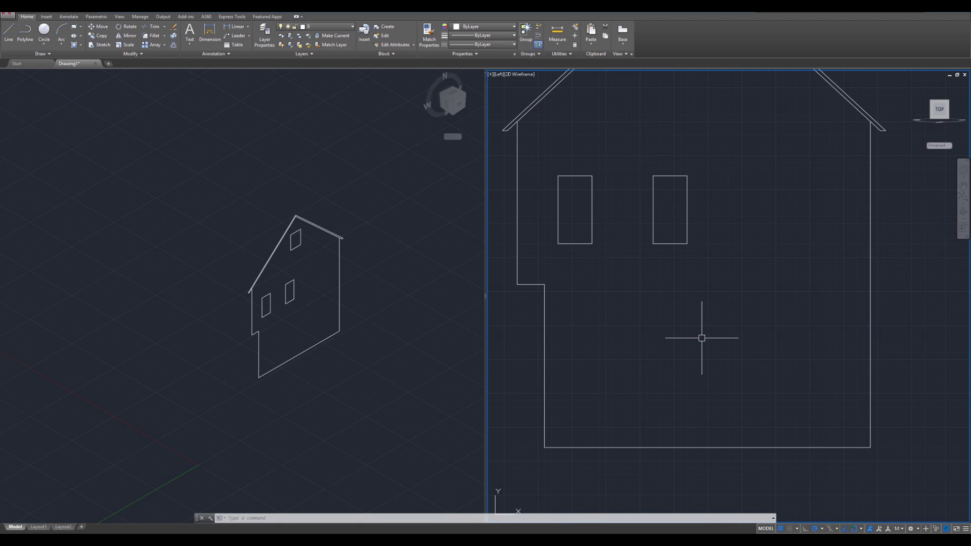
{"action": "left_click", "coordinate": [727, 286]}
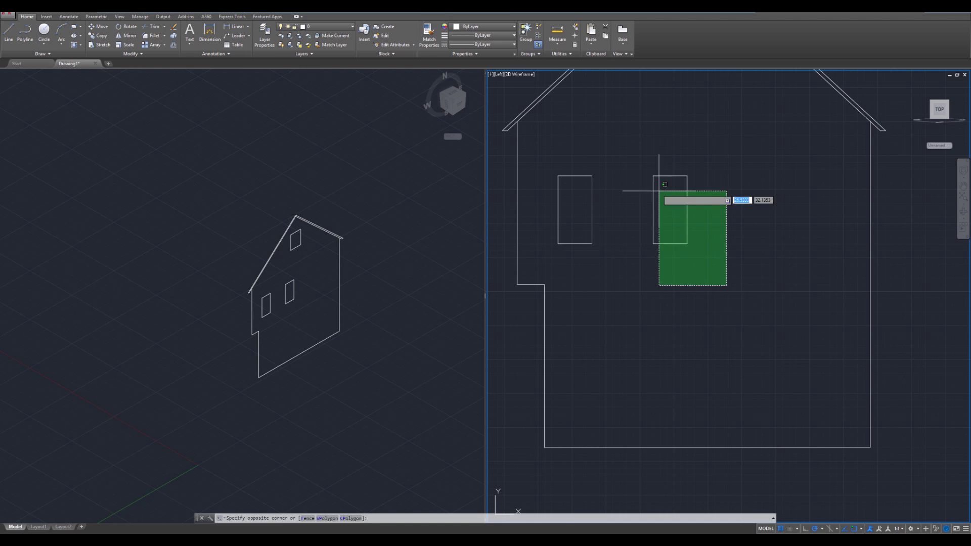
{"action": "left_click", "coordinate": [640, 150]}
{"action": "type", "text": "cp"}
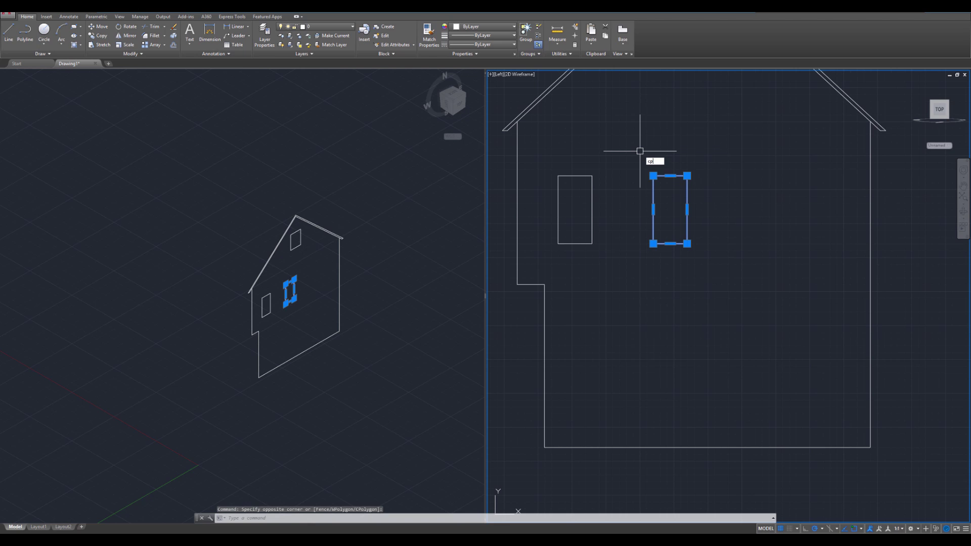
{"action": "key", "text": "BackSpace"}
{"action": "type", "text": "opy"}
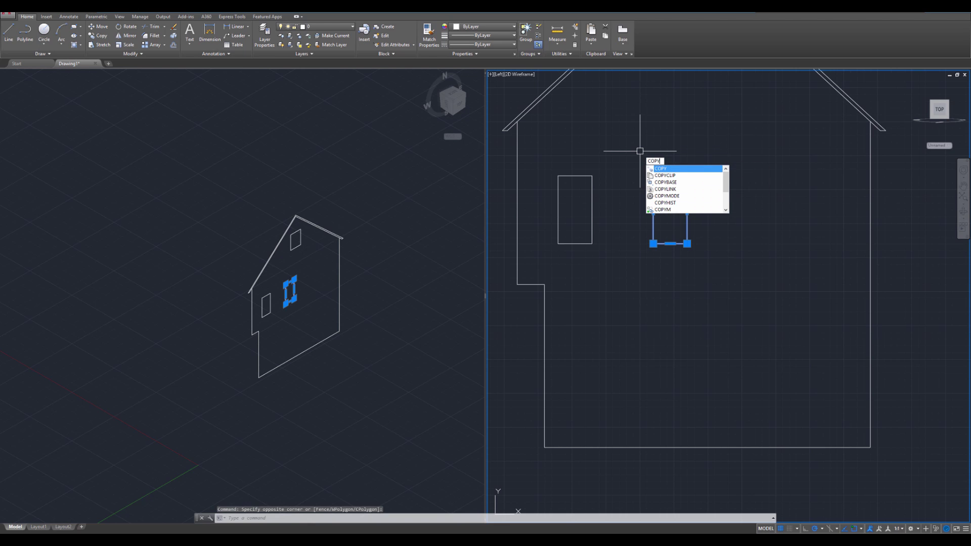
{"action": "key", "text": "Return"}
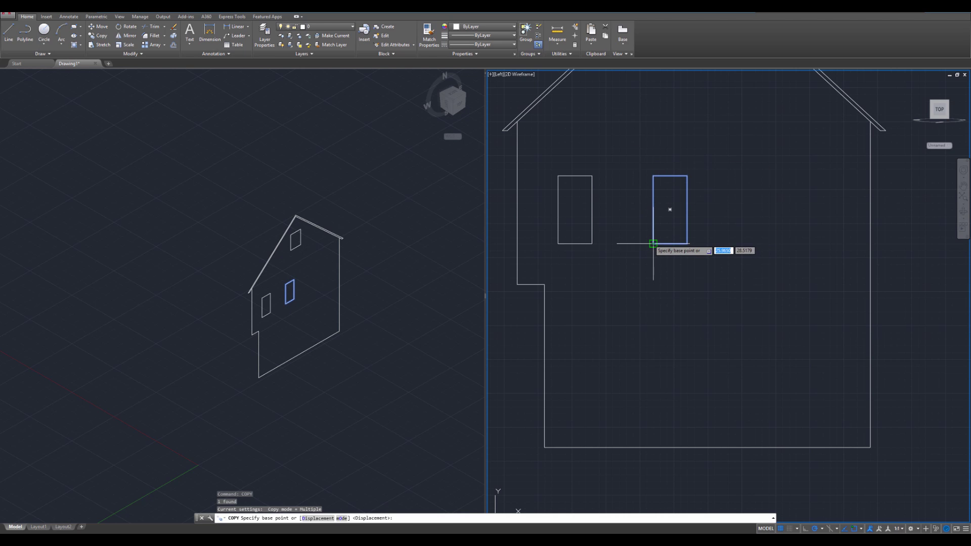
{"action": "left_click", "coordinate": [670, 209]}
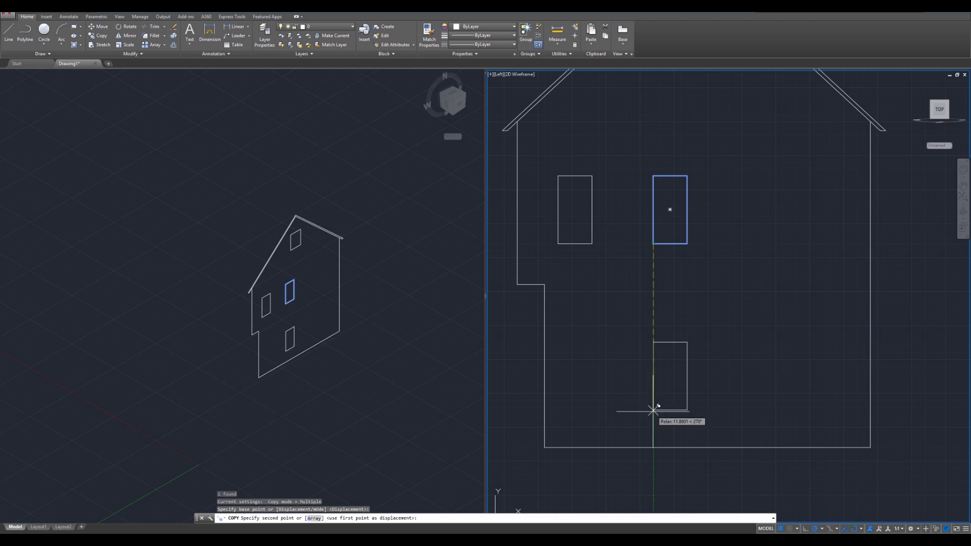
{"action": "left_click", "coordinate": [652, 448]}
{"action": "key", "text": "Escape"}
{"action": "key", "text": "Escape"}
{"action": "key", "text": "Escape"}
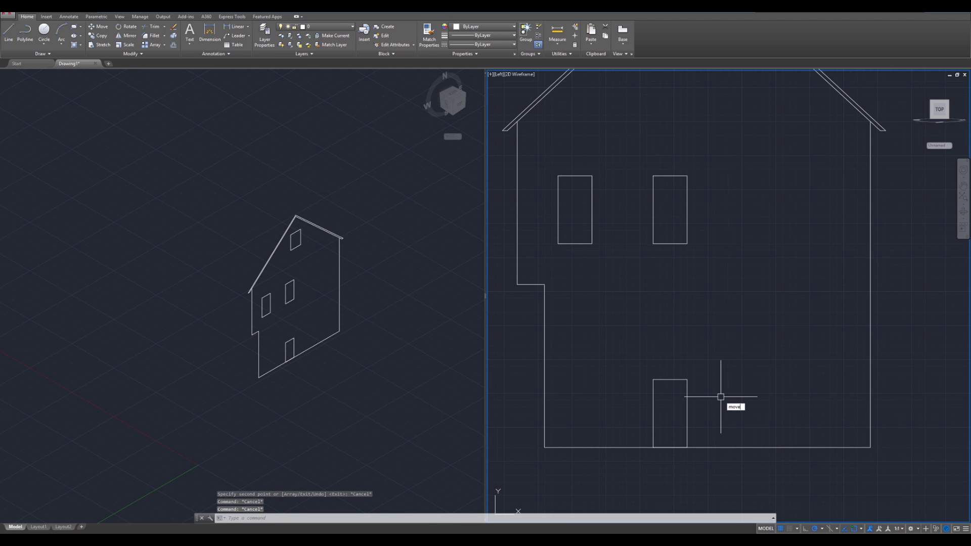
Move the copied ground-floor window straight up by 3 from the base line
{"action": "type", "text": "move"}
{"action": "key", "text": "Return"}
{"action": "left_click", "coordinate": [710, 433]}
{"action": "left_click", "coordinate": [645, 383]}
{"action": "key", "text": "Return"}
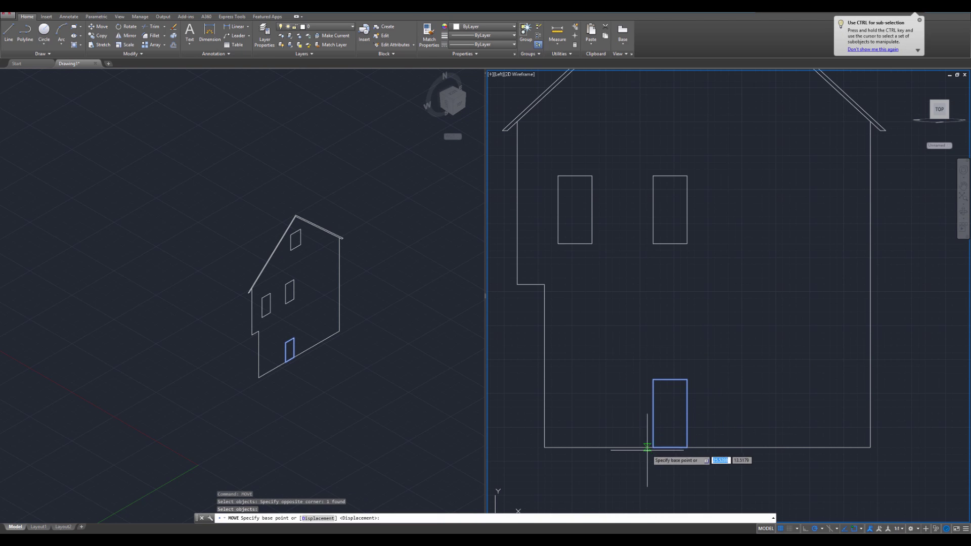
{"action": "left_click", "coordinate": [653, 447]}
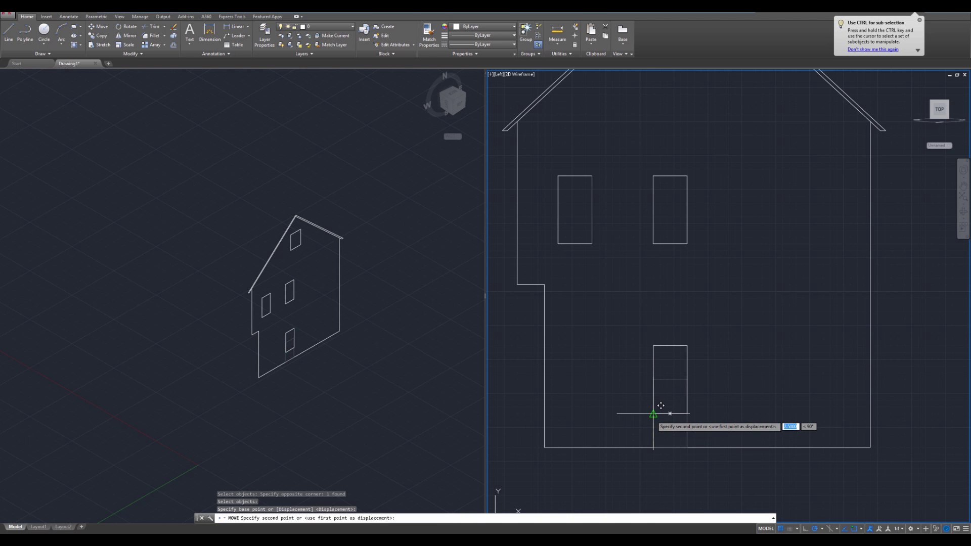
{"action": "type", "text": "3"}
{"action": "key", "text": "Return"}
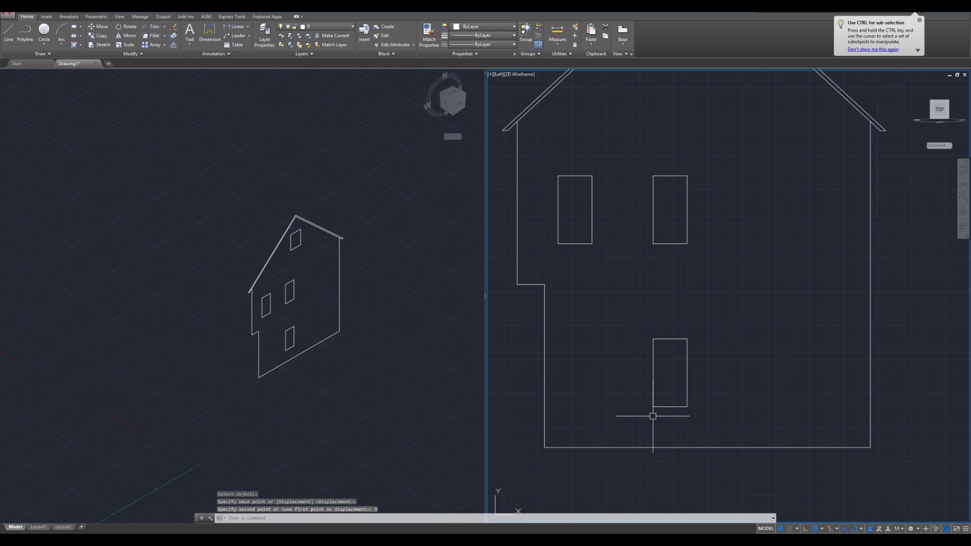
{"action": "key", "text": "Escape"}
{"action": "key", "text": "Escape"}
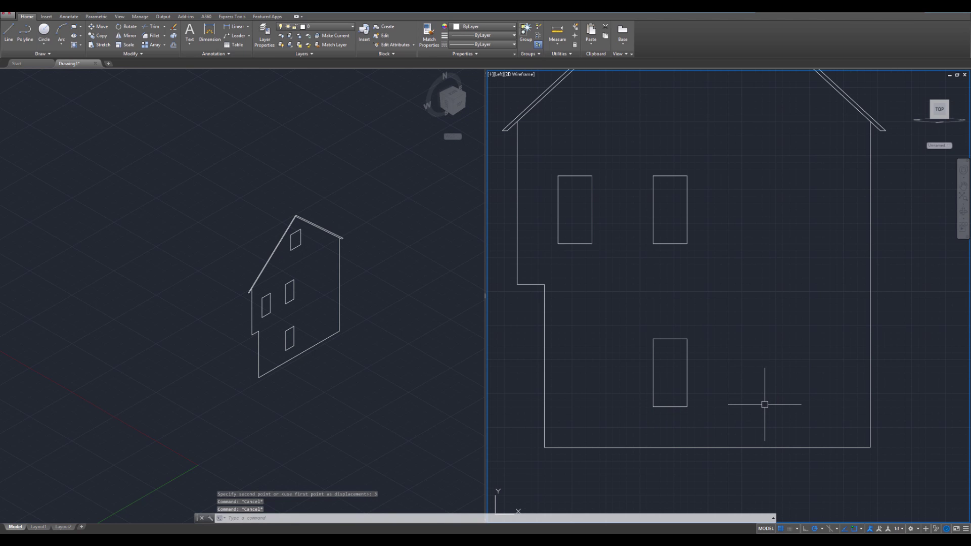
Copy the ground-floor window
{"action": "type", "text": "copy"}
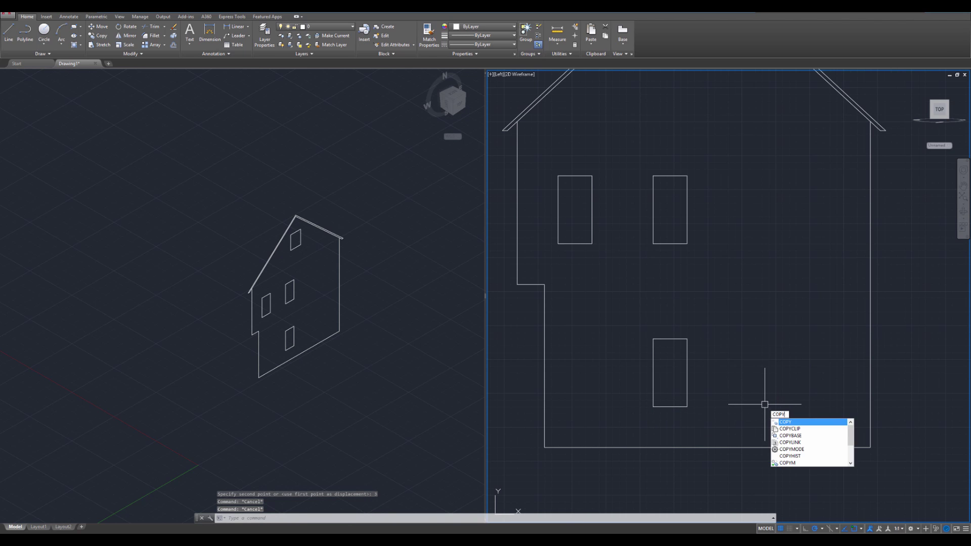
{"action": "key", "text": "Return"}
{"action": "left_click", "coordinate": [730, 422]}
{"action": "left_click", "coordinate": [615, 321]}
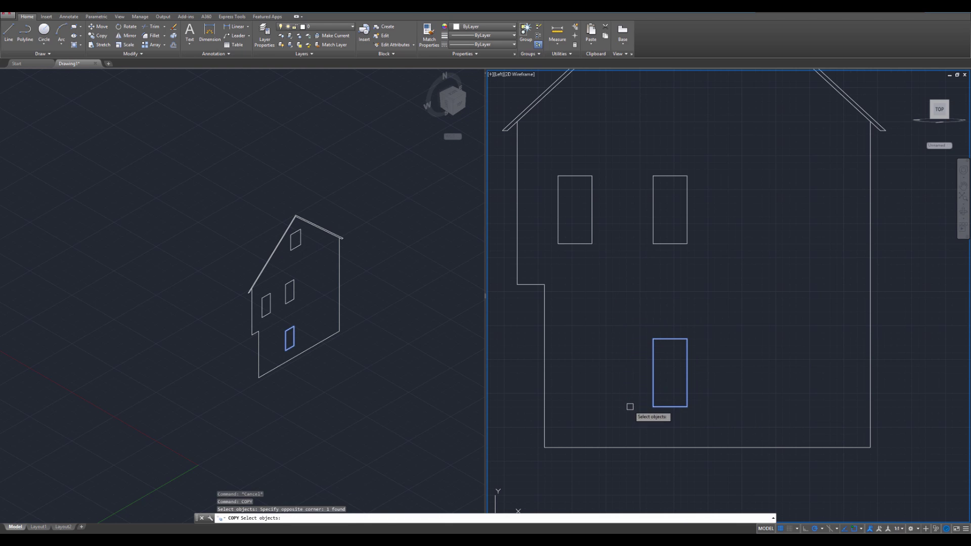